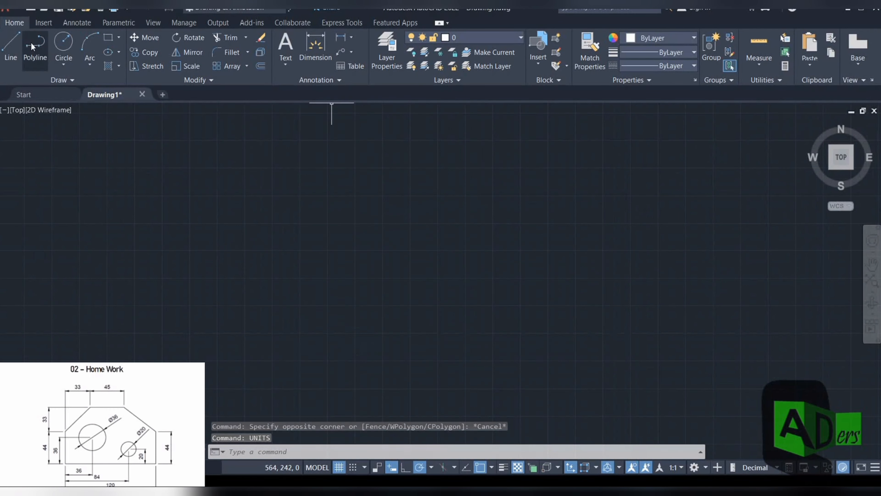
Step: Draw a closed rectangle from lines, 120 wide and 44 high
click(4, 53)
click(211, 355)
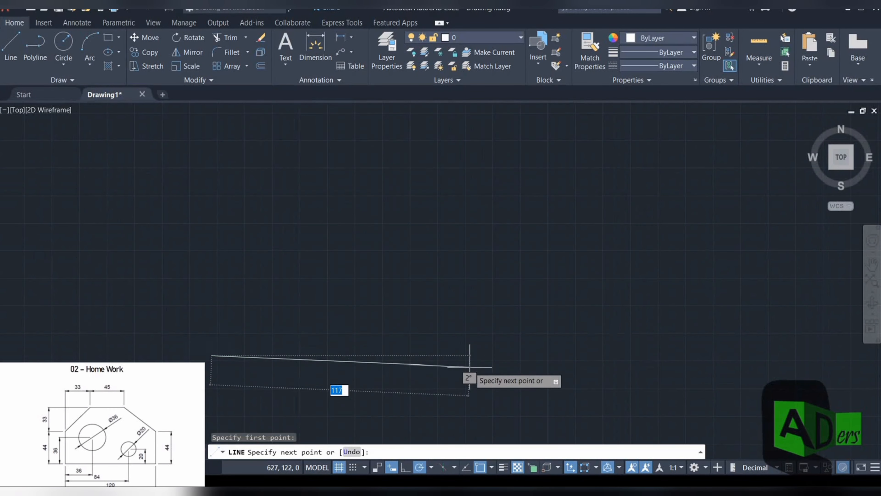
text(120)
key(Return)
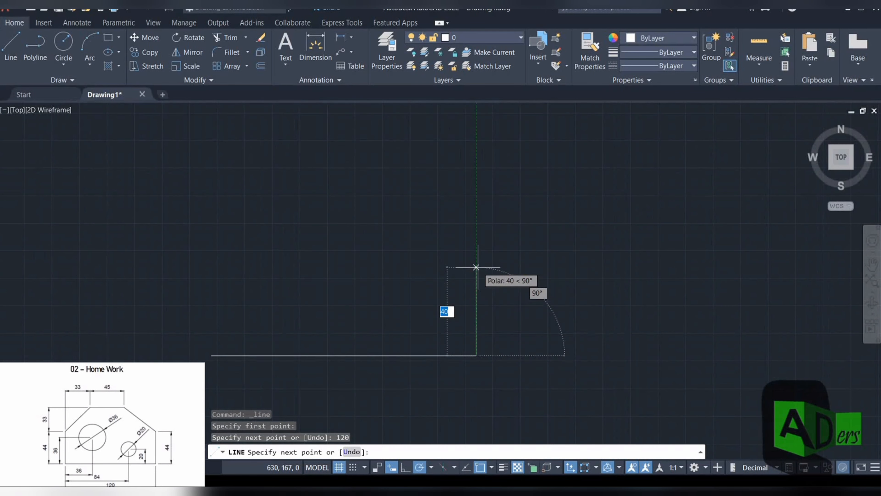
text(44)
key(Return)
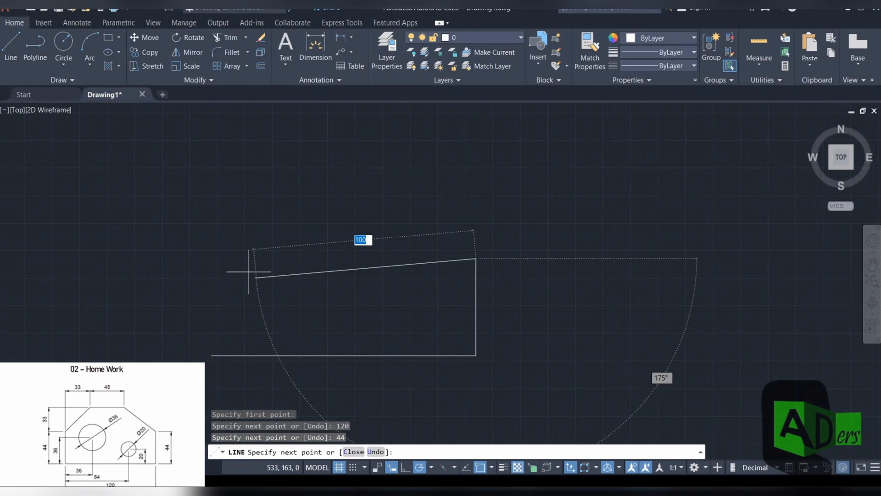
text(120)
key(Return)
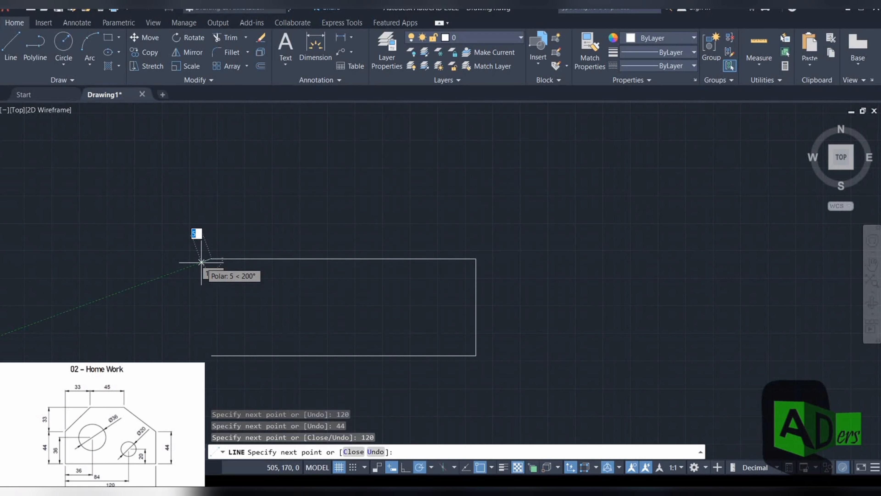
click(212, 355)
right_click(190, 351)
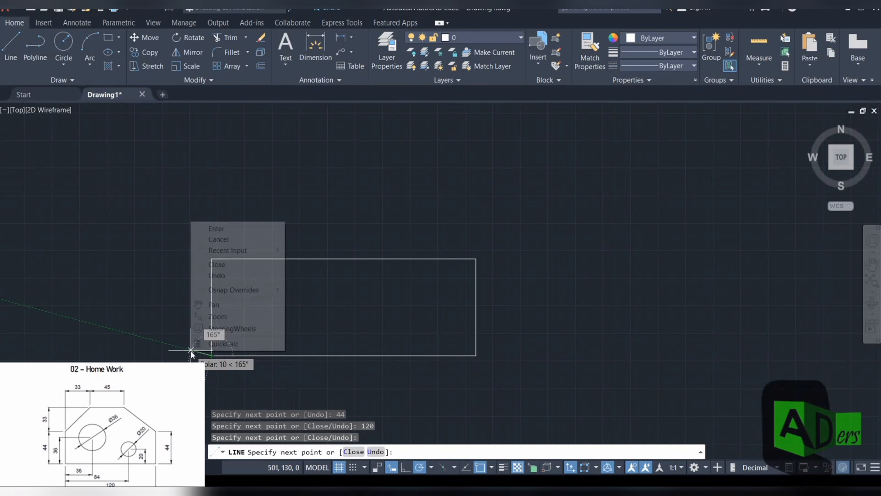
click(229, 232)
Step: From the rectangle's upper-left corner, draw a line 33 up and 33 to the right, closing diagonally back to that corner
key(Return)
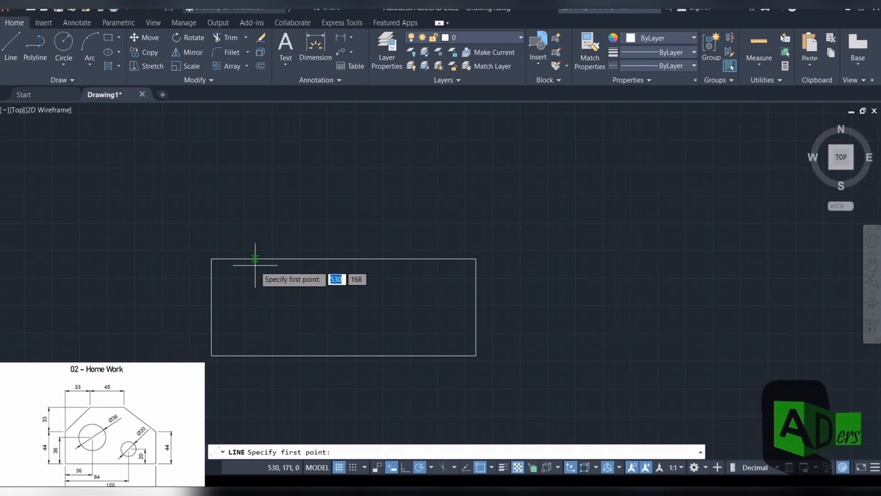
click(211, 258)
text(33)
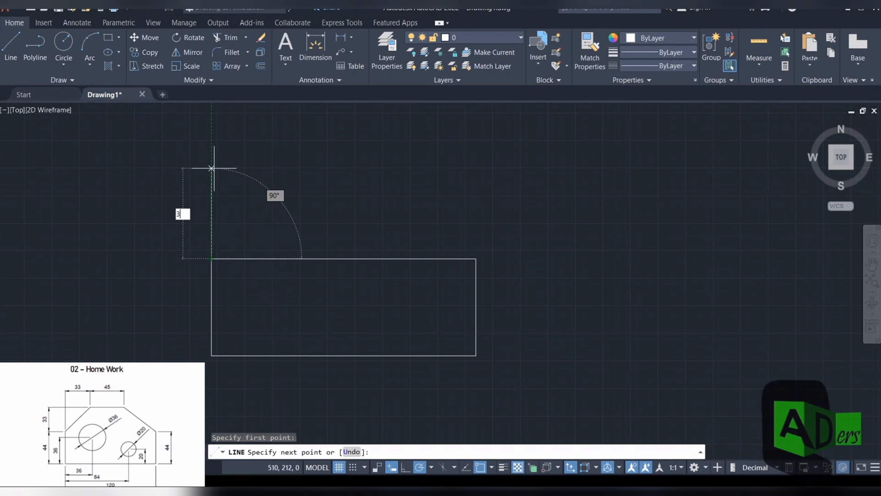
key(Return)
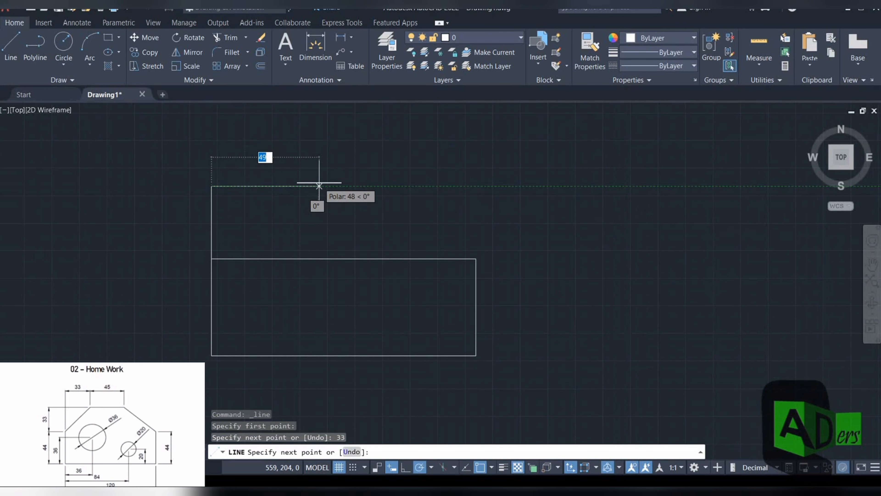
text(33)
key(Return)
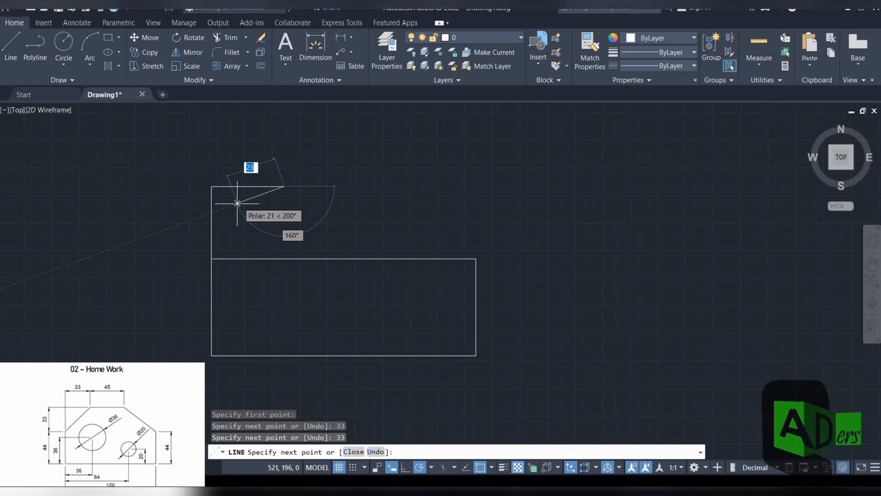
click(212, 259)
right_click(152, 272)
click(182, 277)
Step: Draw a 45-long horizontal line rightward from the diagonal's upper end, continuing with a sloped line to the rectangle's upper-right corner
click(11, 46)
click(284, 186)
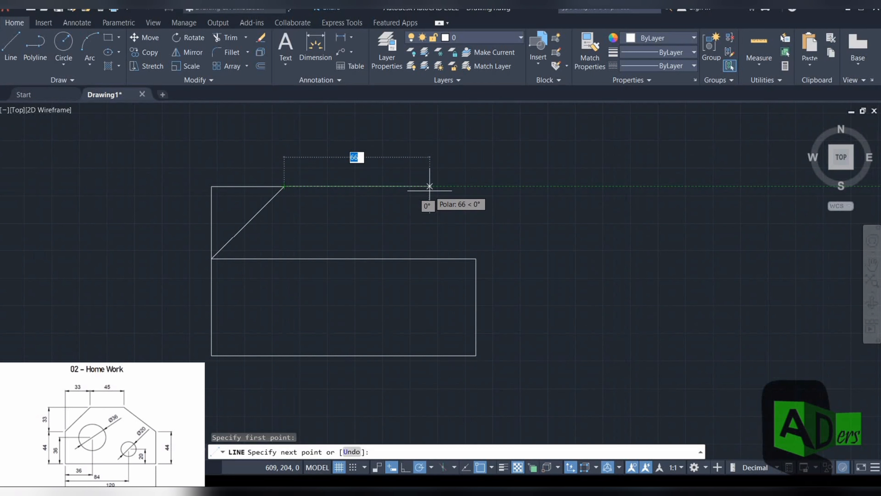
text(45)
key(Return)
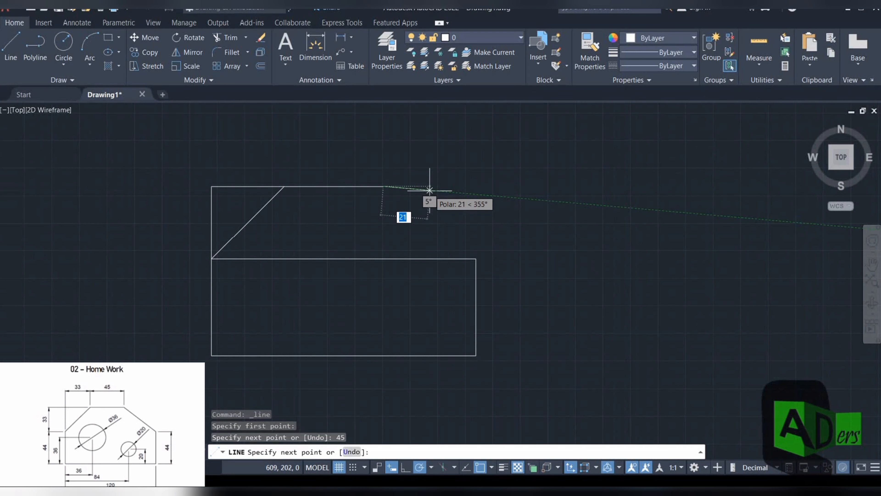
click(476, 258)
right_click(523, 254)
click(541, 256)
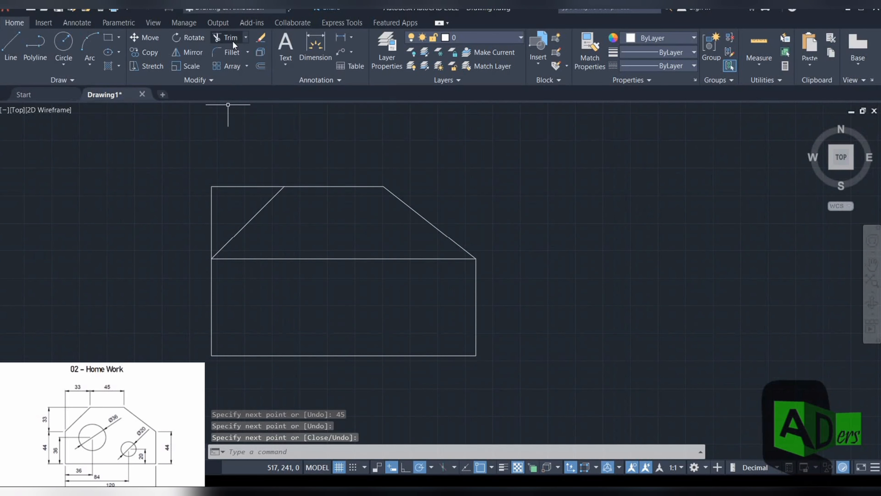
Step: Trim away the two 33-long construction lines outside the left diagonal and the horizontal line inside the outline
click(232, 40)
click(249, 181)
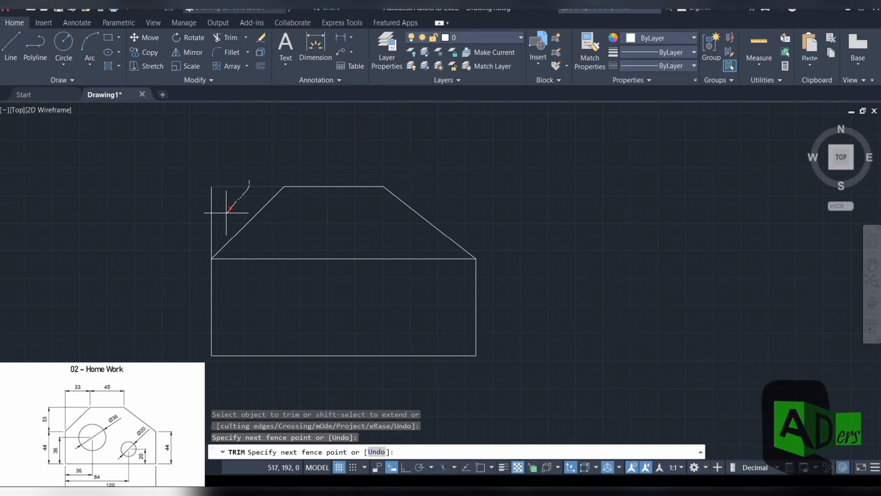
drag(202, 220, 203, 220)
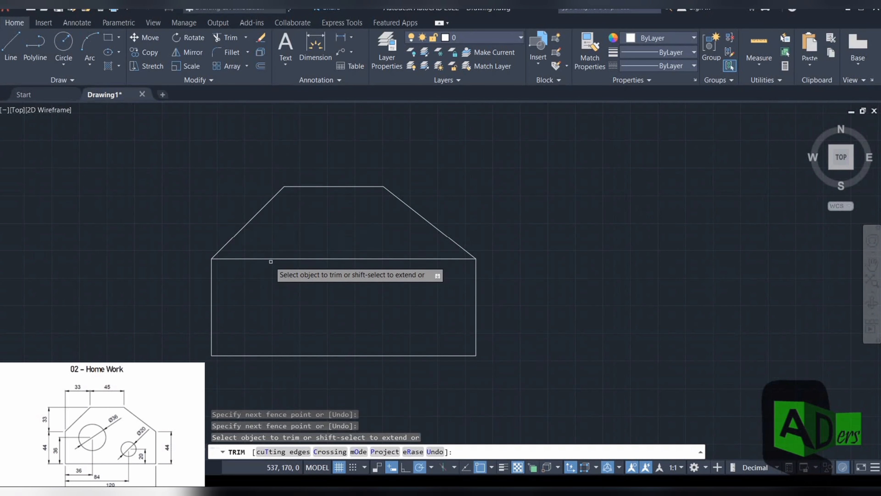
key(Return)
key(Escape)
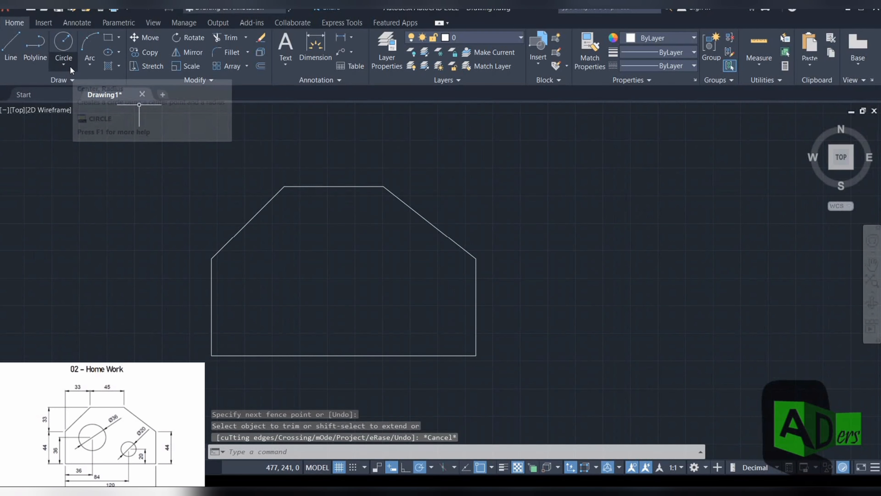
Step: Check the reference PDF and draw a 36-diameter circle centred 36 right and 36 up from the outline's lower-left corner using tracking (tk)
click(586, 480)
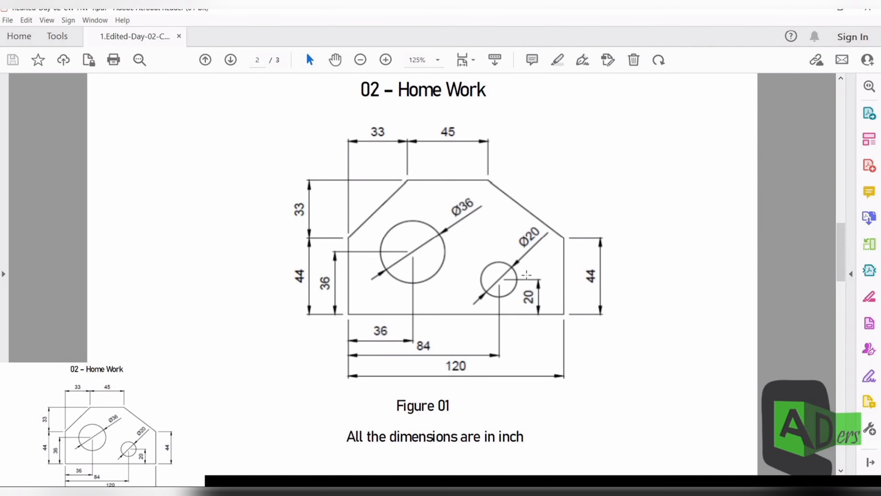
click(824, 13)
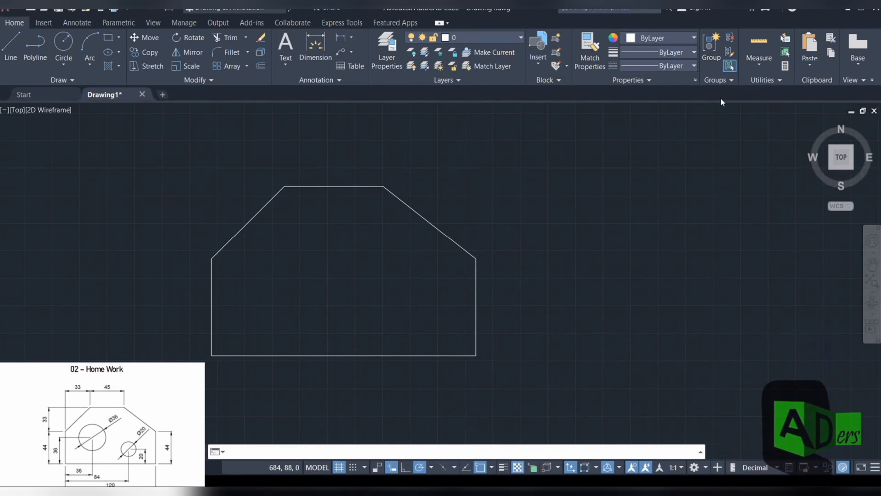
click(65, 64)
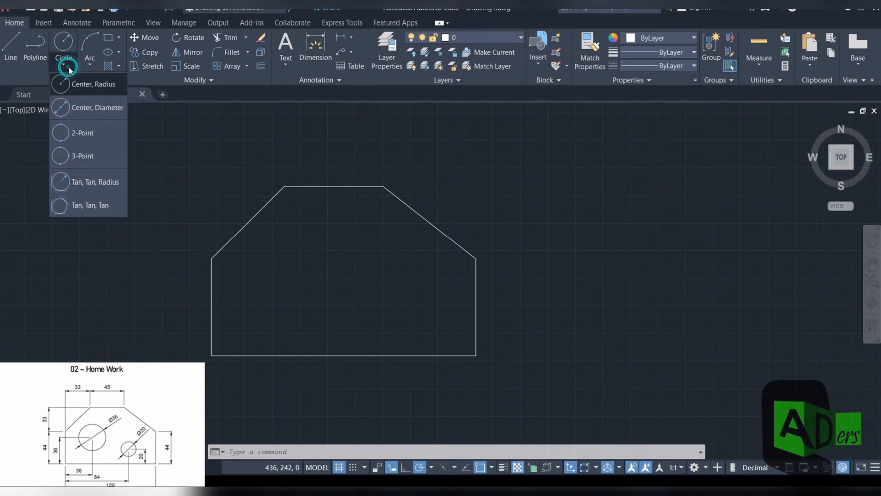
click(74, 104)
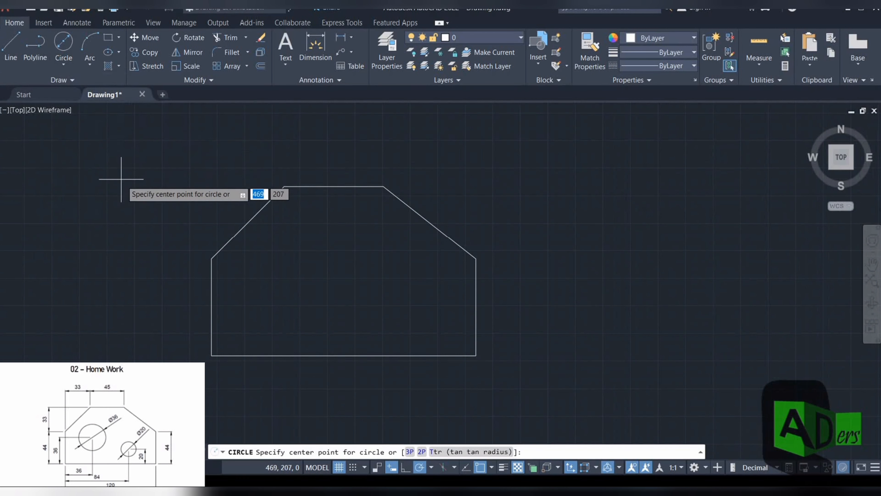
text(tk)
key(Return)
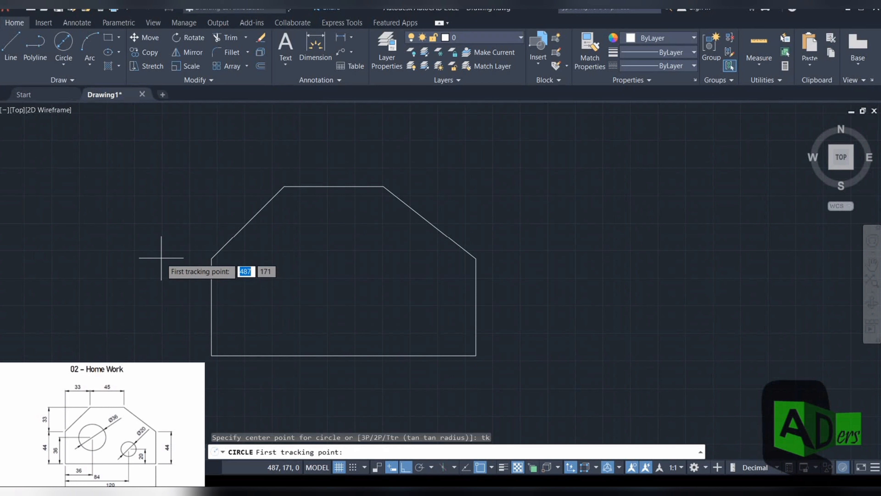
click(212, 354)
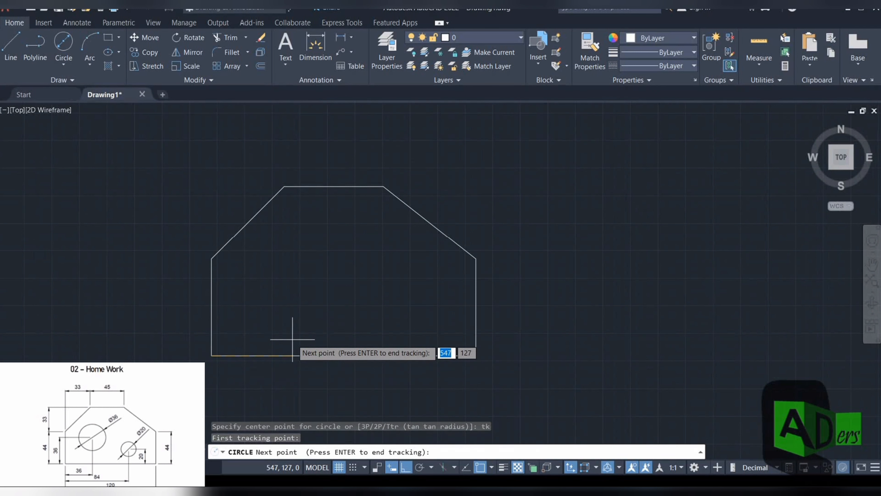
key(Return)
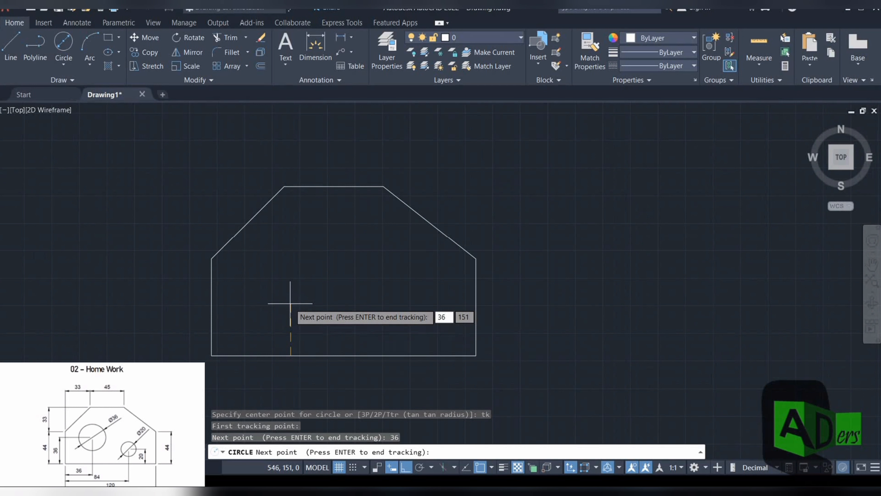
key(Return)
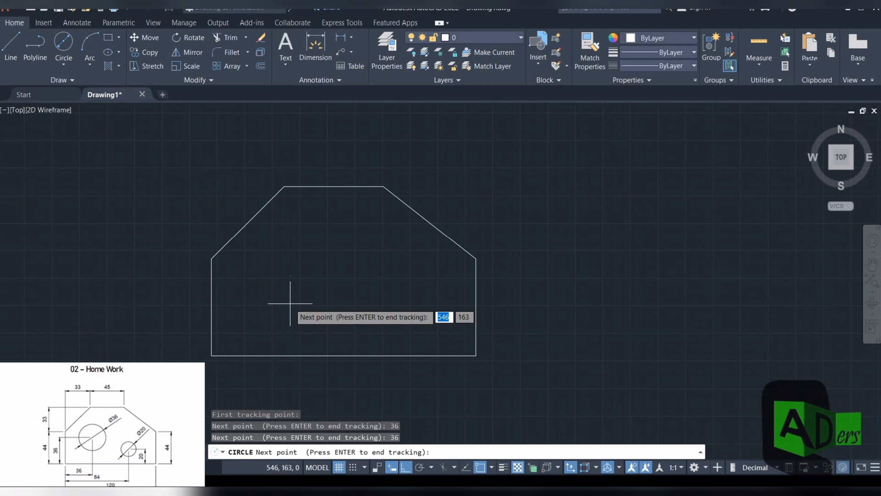
key(Return)
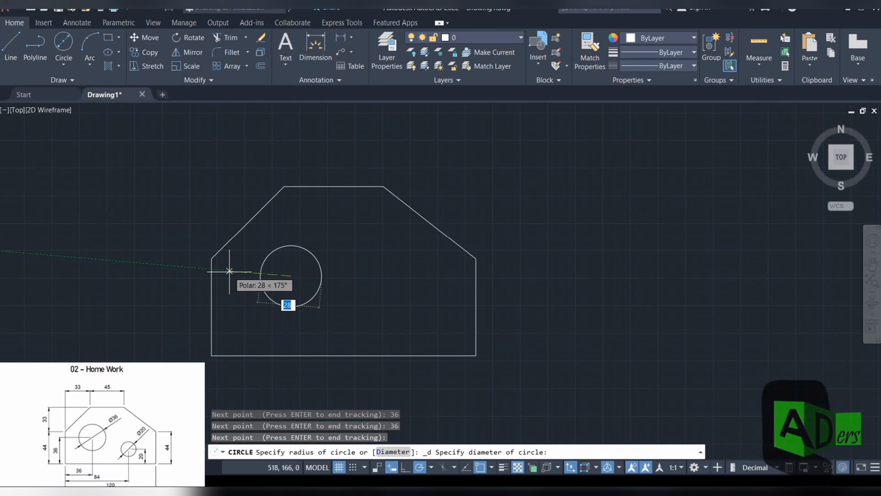
text(36)
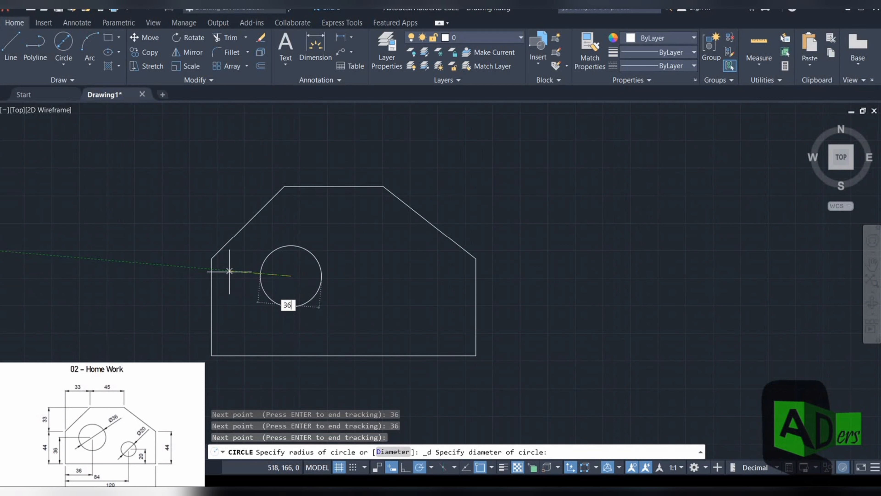
key(Return)
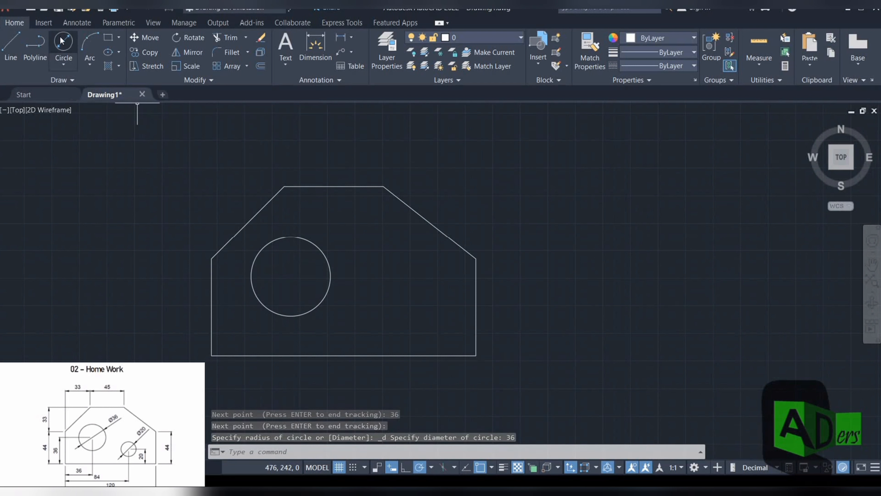
Step: Draw a 20-diameter circle centred 84 right and 20 up from the outline's lower-left corner using tracking (tk)
click(66, 45)
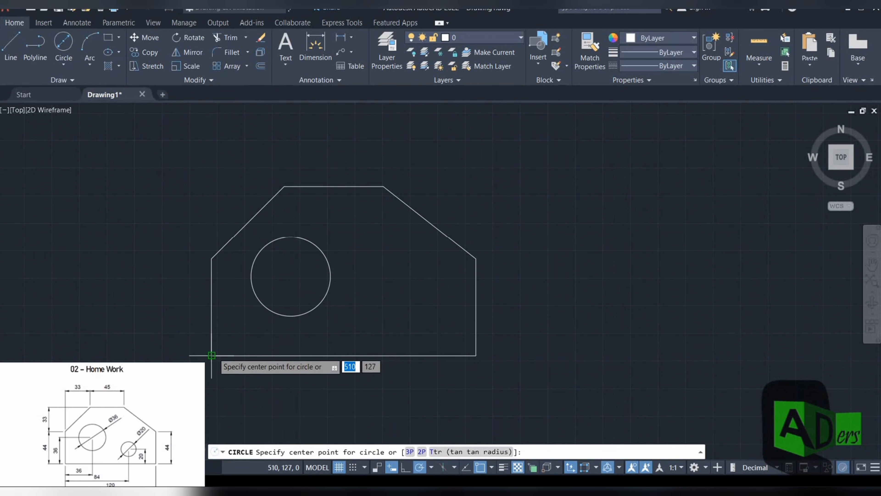
text(t)
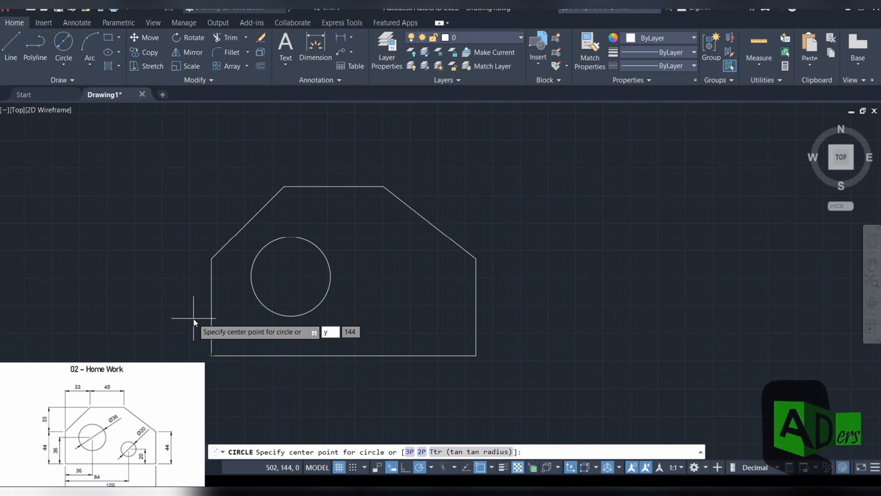
text(k)
key(Return)
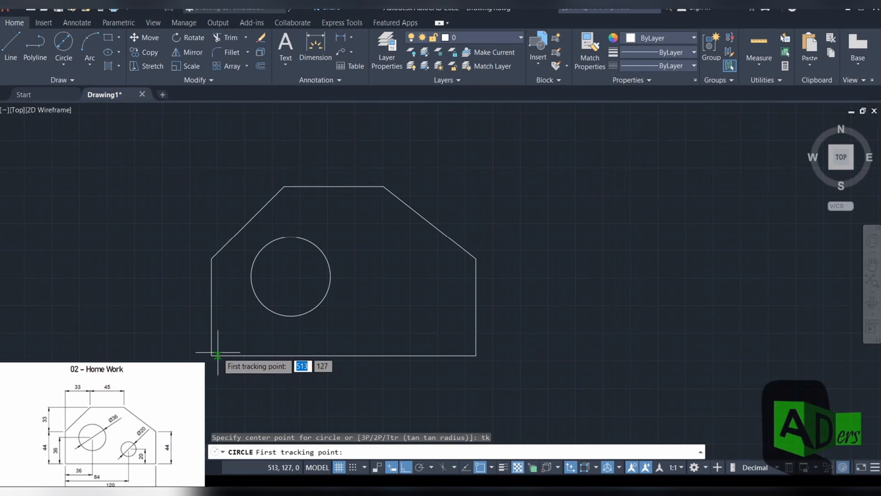
click(212, 355)
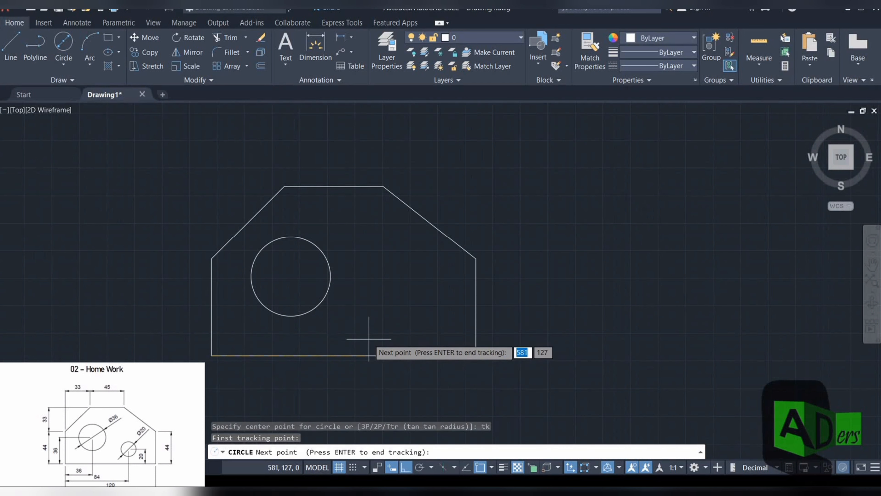
key(Return)
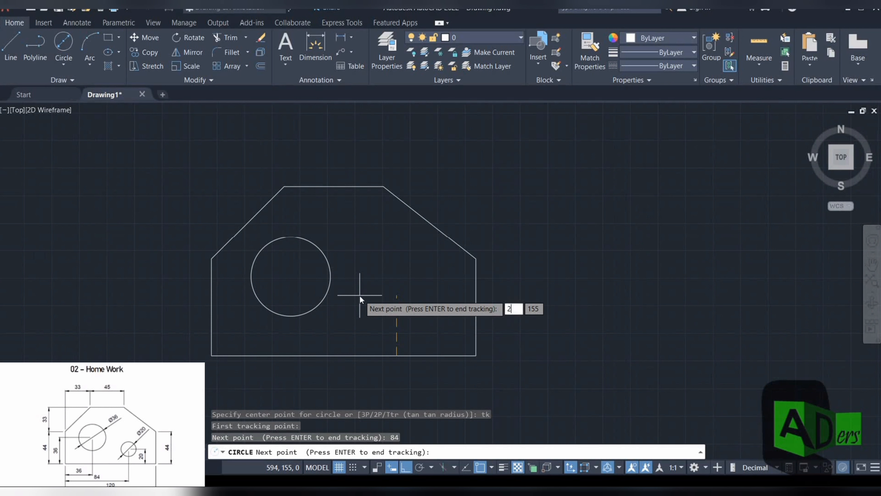
text(20)
key(Return)
key(Return)
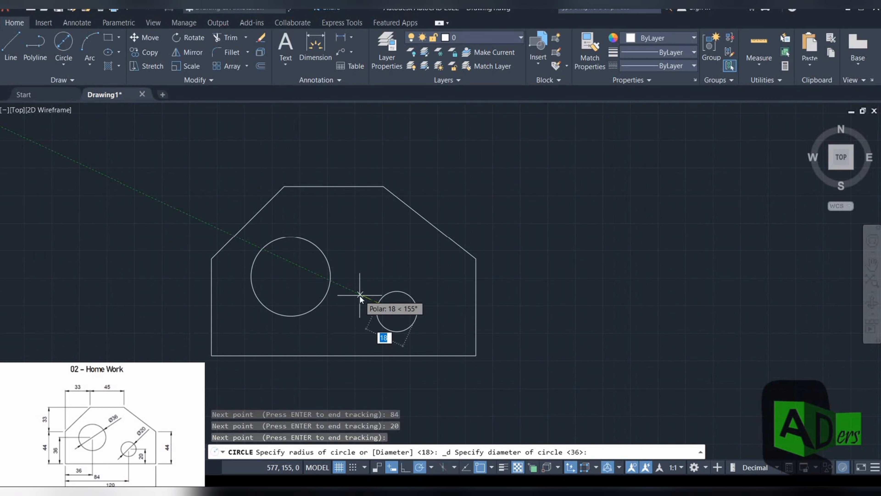
text(20)
key(Return)
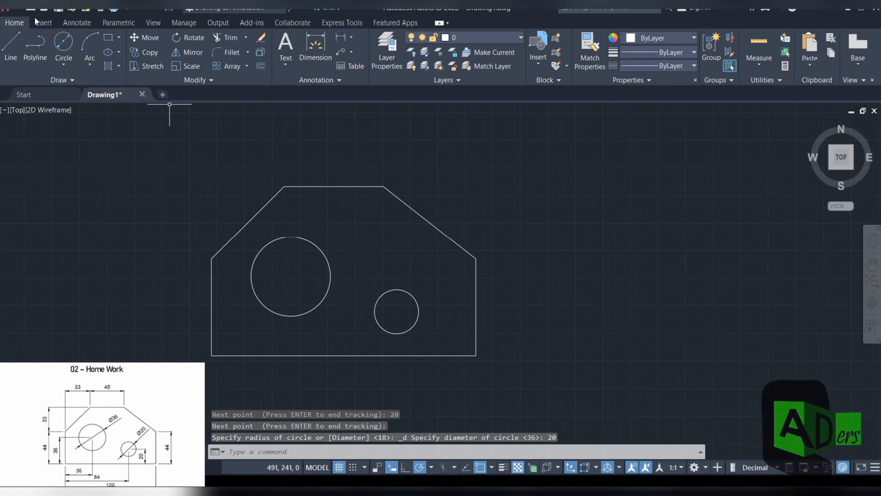
Step: Modify the Standard dimension style, setting the arrow size to 3.5 and the text height to 5.5
click(78, 22)
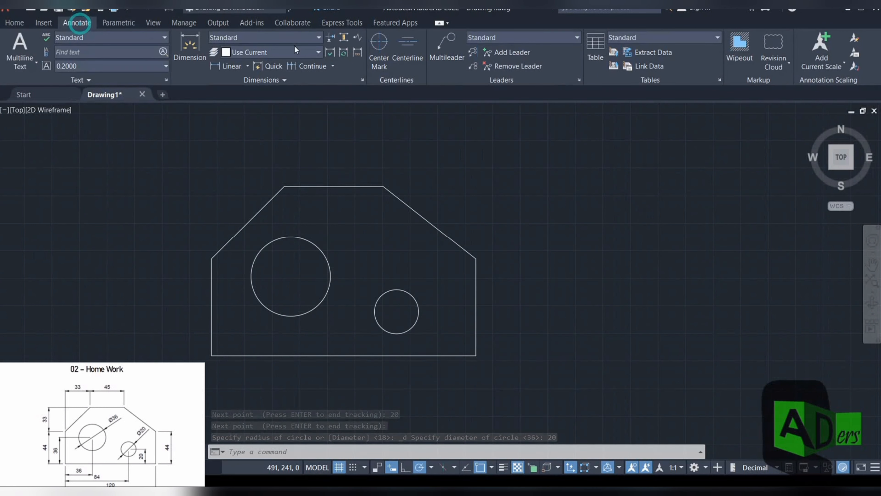
click(362, 80)
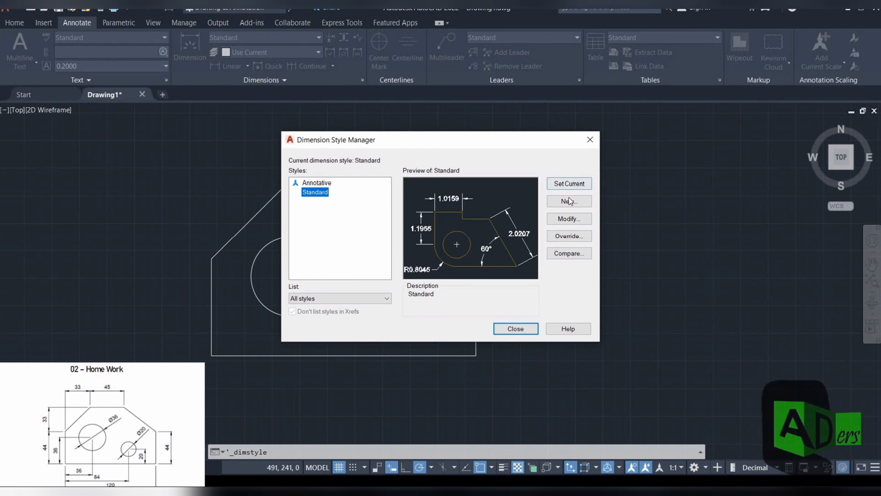
click(570, 219)
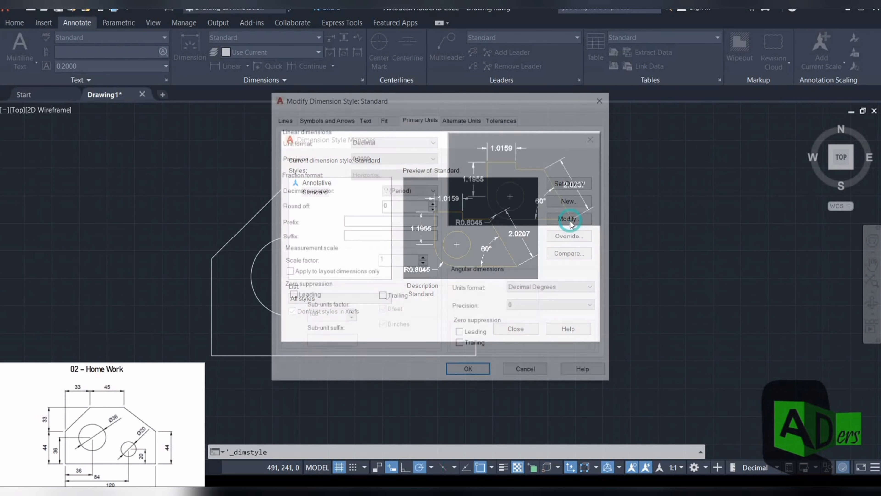
click(334, 118)
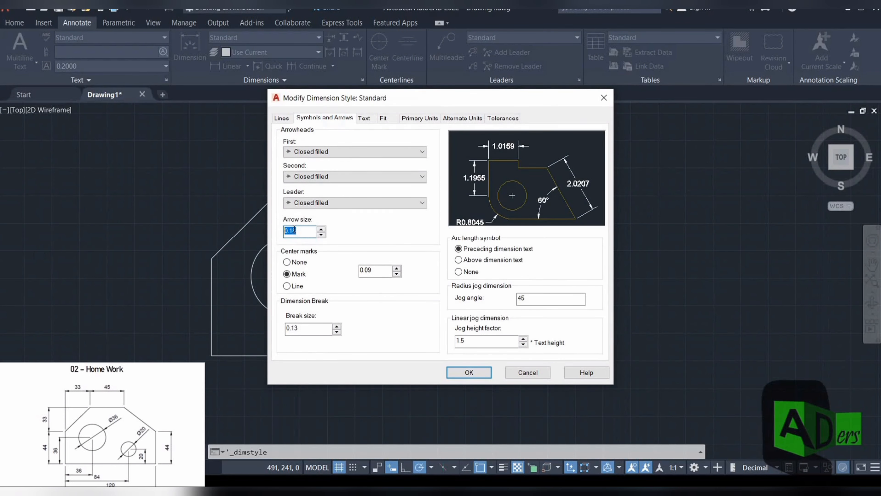
text(3.5)
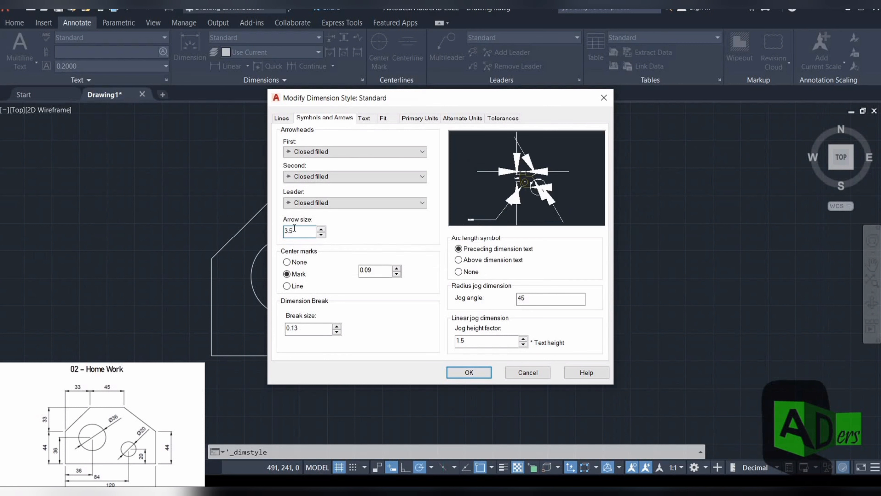
click(364, 118)
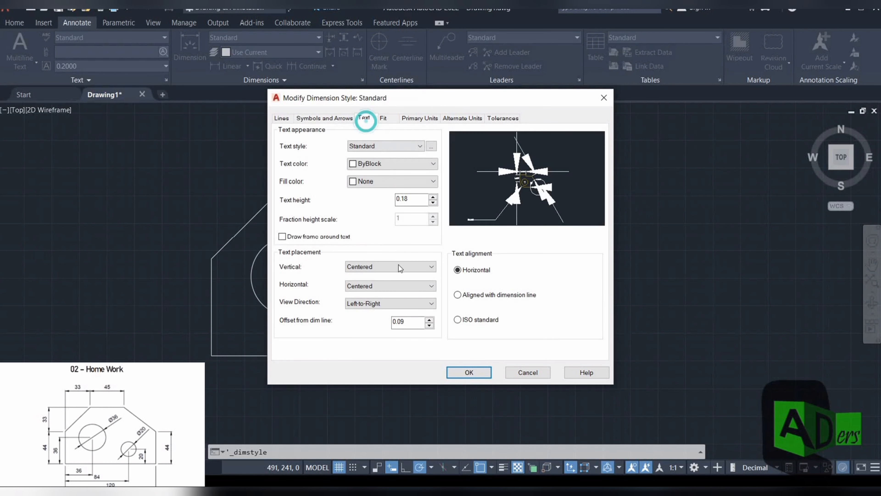
drag(418, 201, 398, 201)
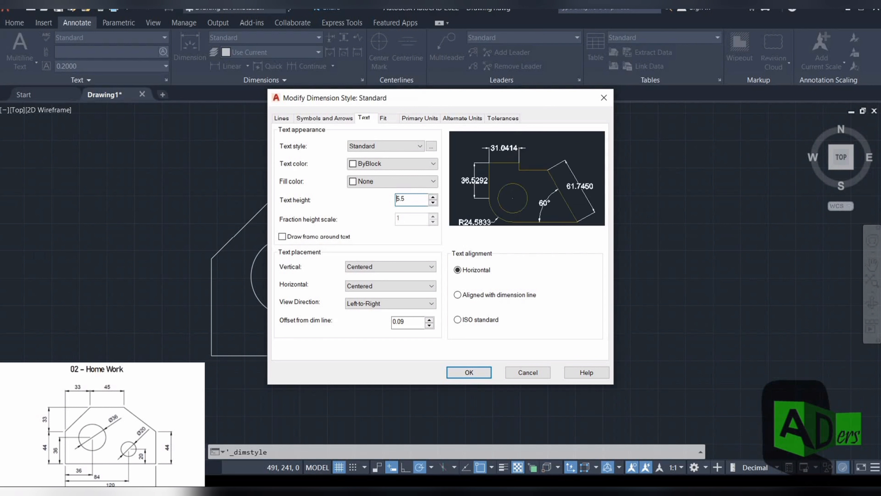
Step: Set the Standard dimension style's linear precision to 0 and save the style changes
click(420, 118)
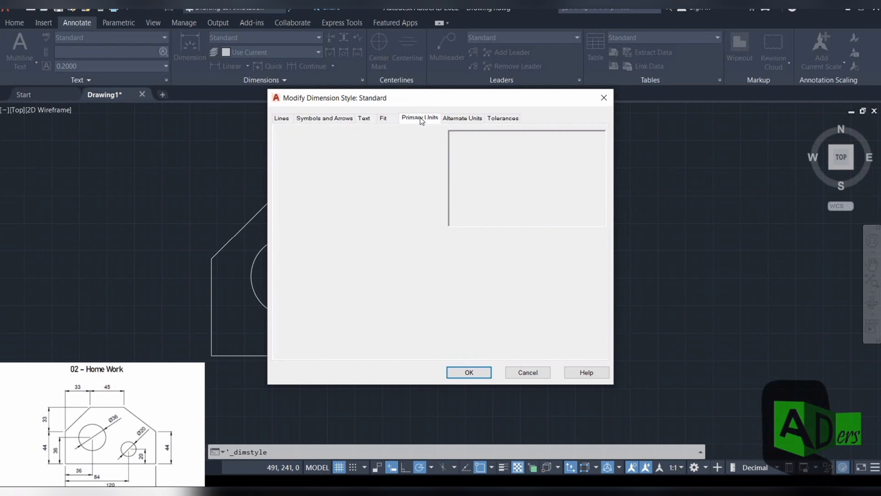
click(419, 156)
click(386, 168)
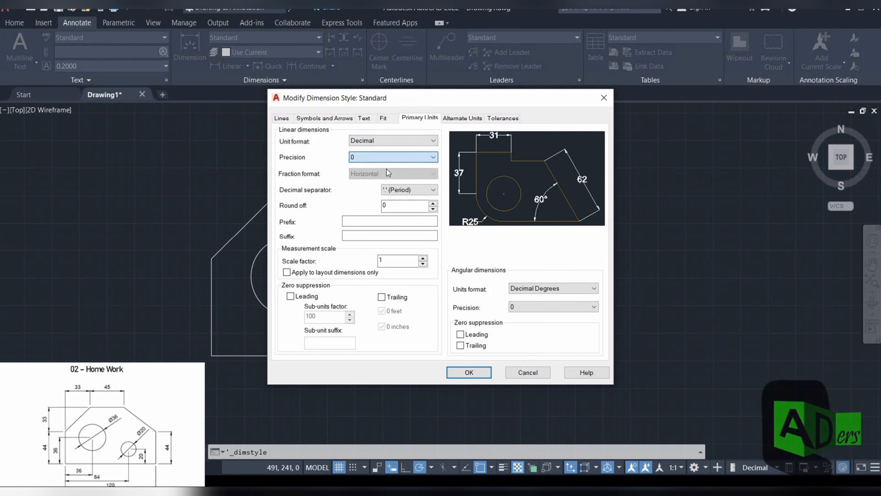
click(476, 375)
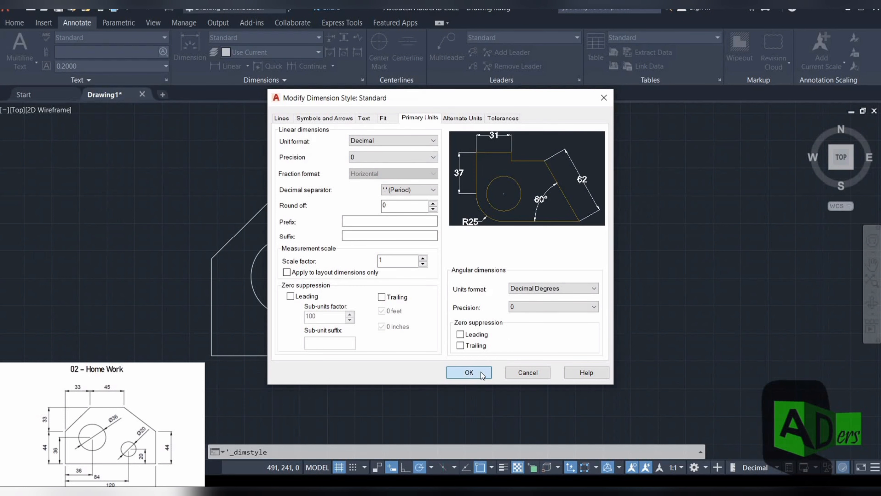
click(534, 329)
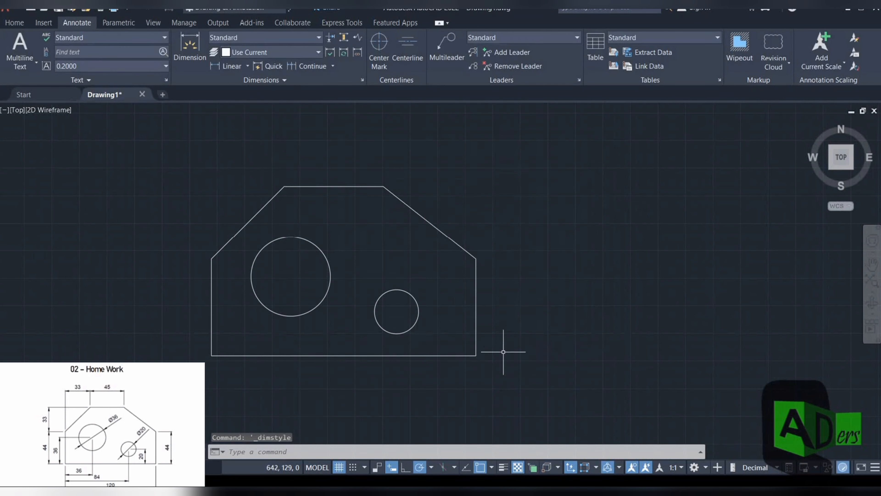
Step: Dimension the outline's left vertical edge, placing the dimension line just outside the plate
click(14, 23)
click(307, 45)
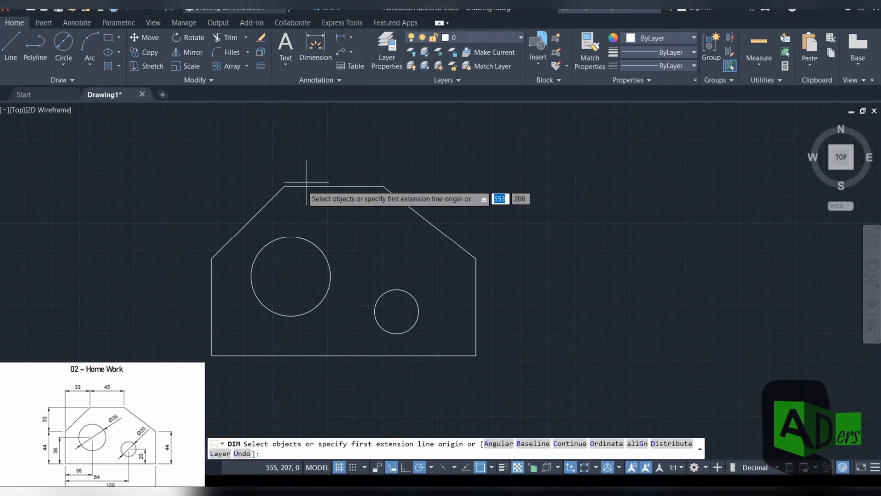
key(Return)
click(211, 287)
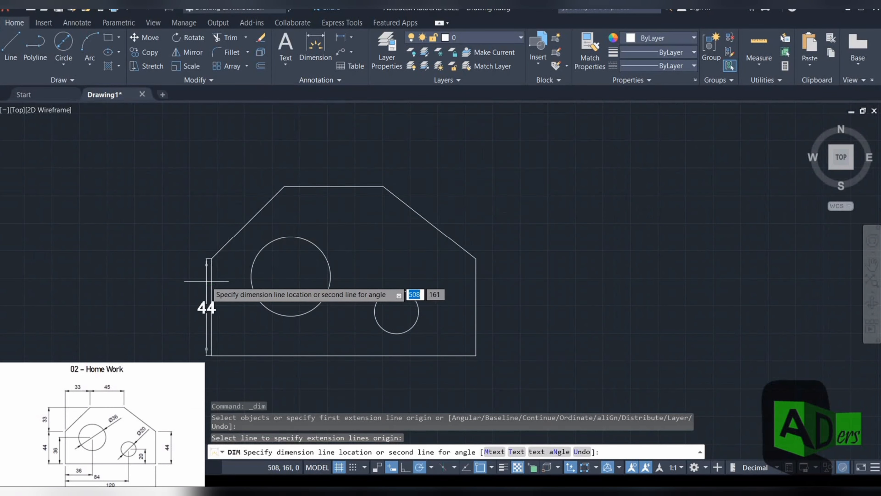
click(195, 280)
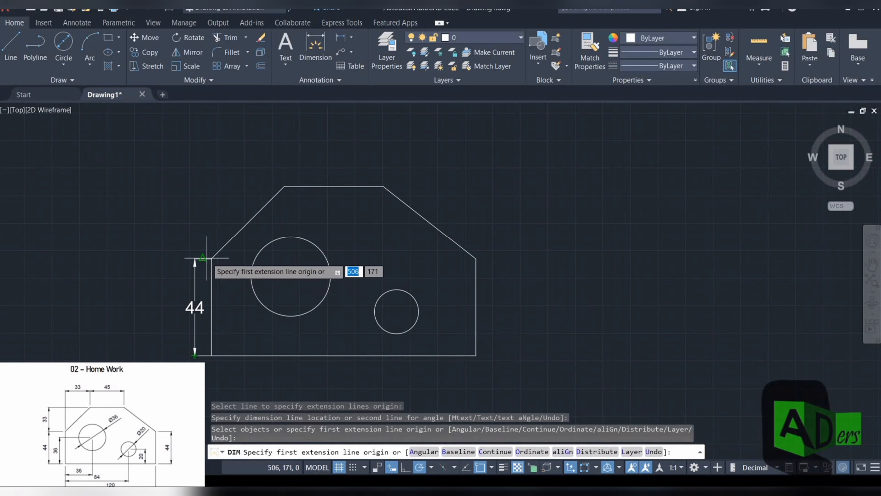
Step: Add a vertical dimension between the left diagonal's two ends, in line with the left edge's dimension
click(284, 186)
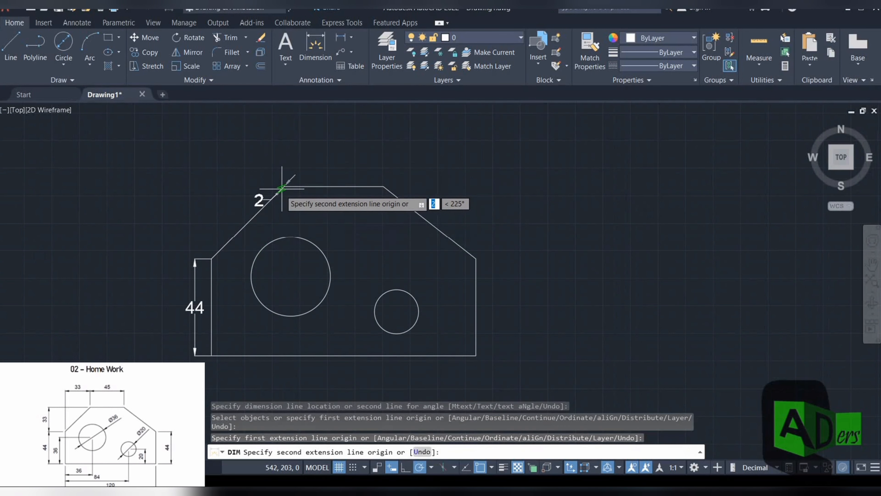
key(Escape)
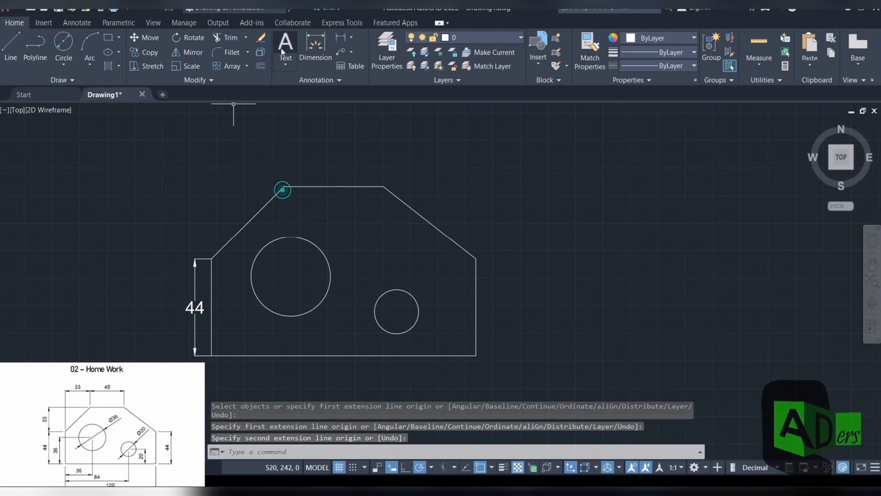
click(318, 49)
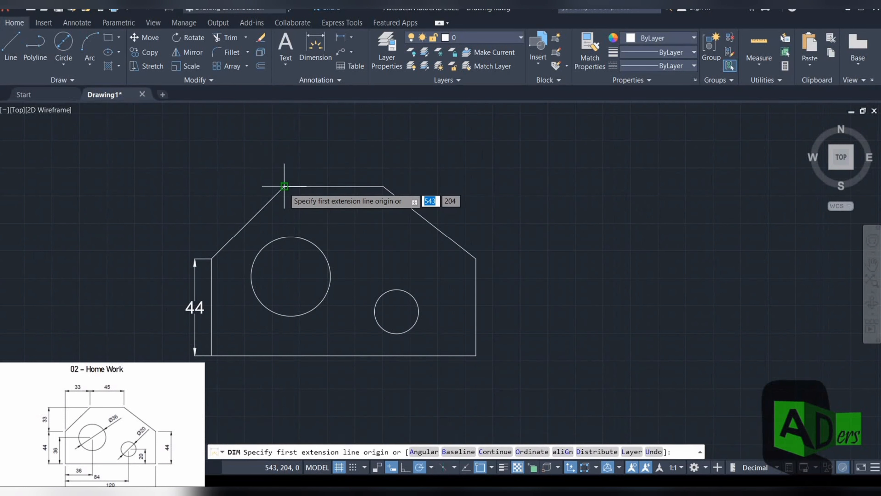
click(284, 187)
click(212, 259)
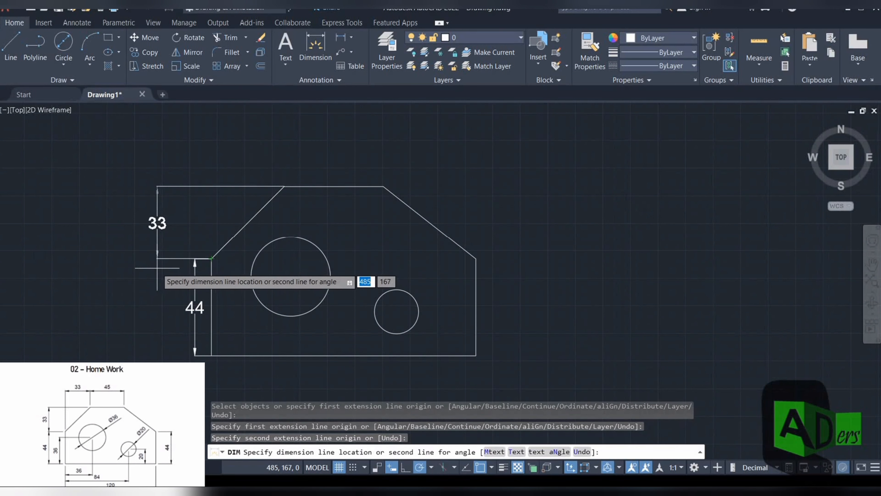
click(194, 258)
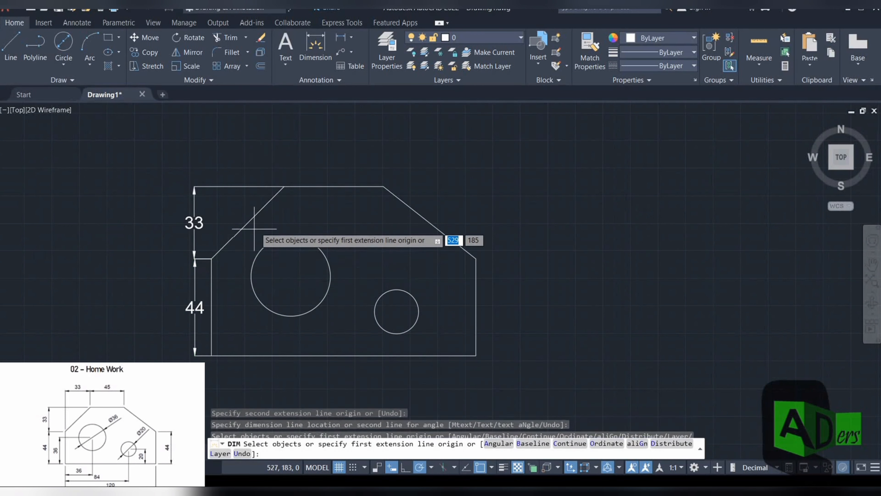
Step: Dimension the top edge's length and the left diagonal's horizontal span, aligning both dimension lines above the plate
click(284, 186)
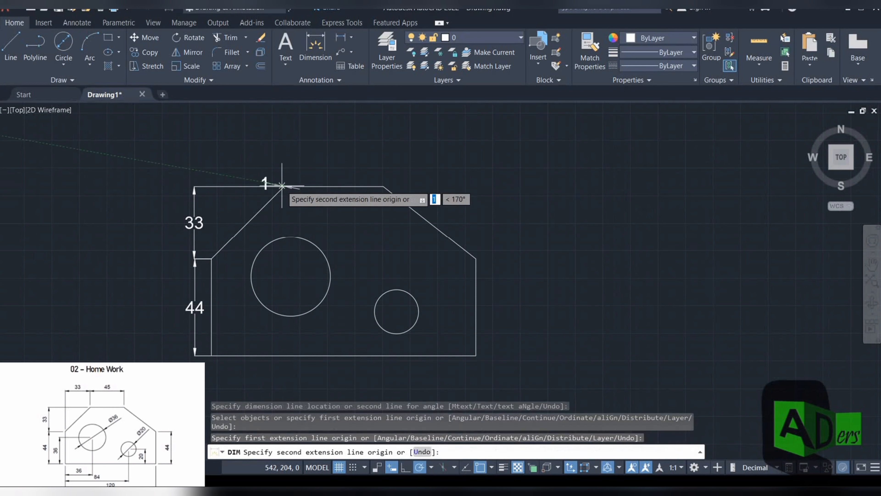
click(383, 186)
click(376, 158)
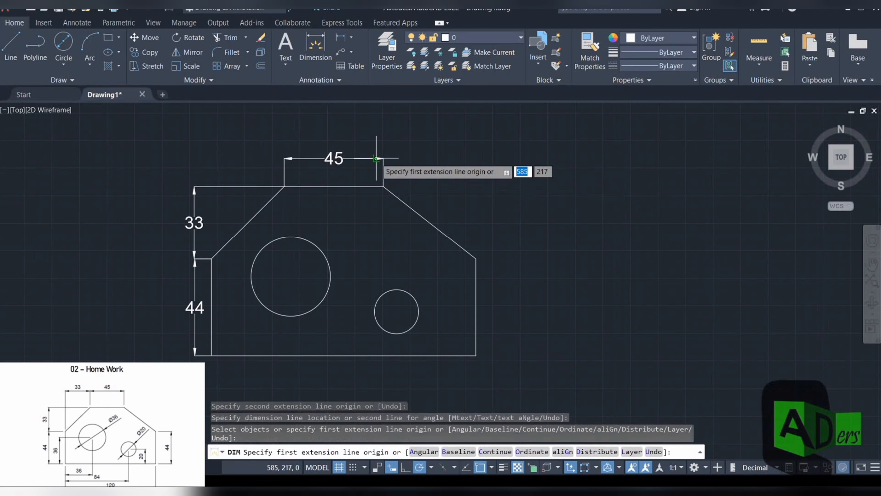
click(211, 259)
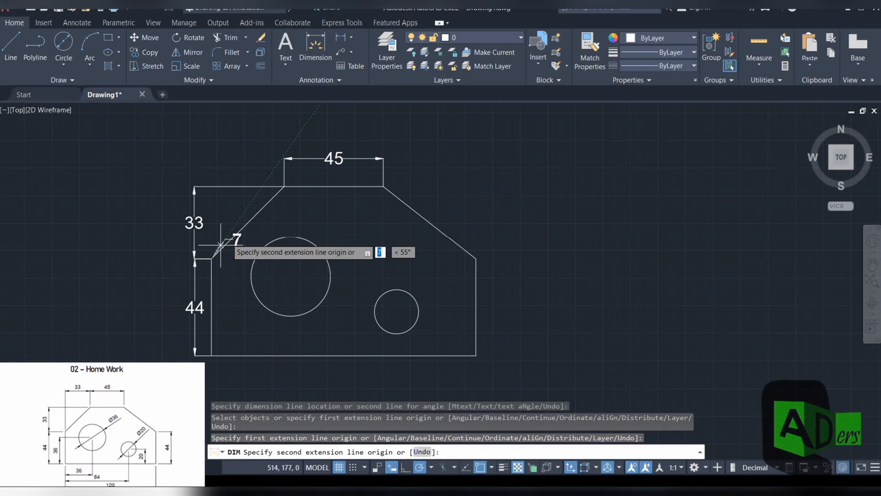
click(284, 186)
click(279, 159)
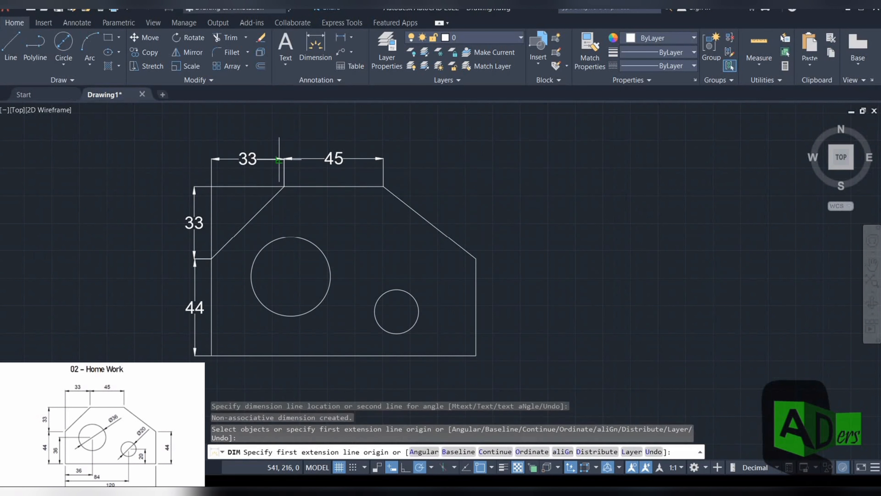
Step: Dimension the large circle's centre vertically and horizontally from the outline's lower-left corner, placing the dimensions outside the plate
click(211, 354)
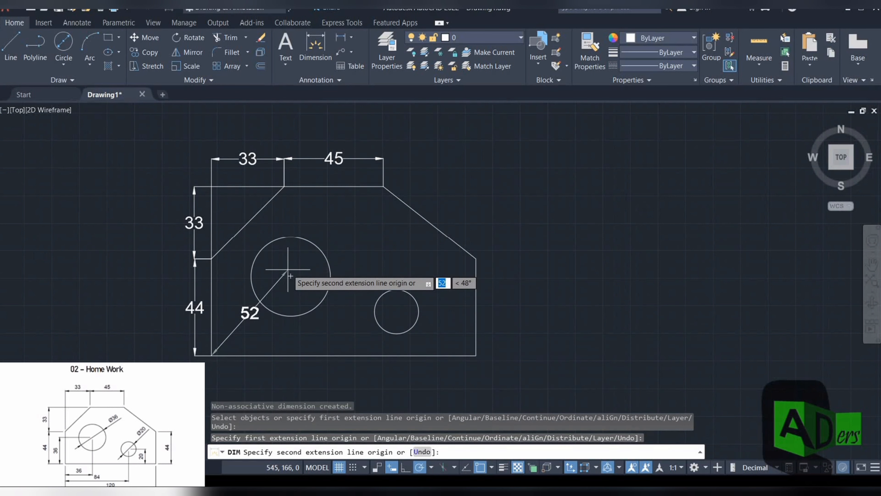
click(291, 276)
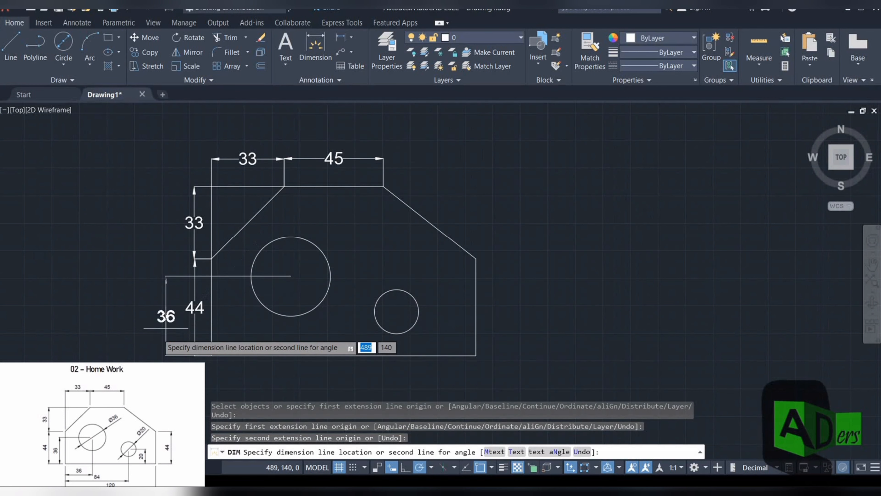
click(165, 333)
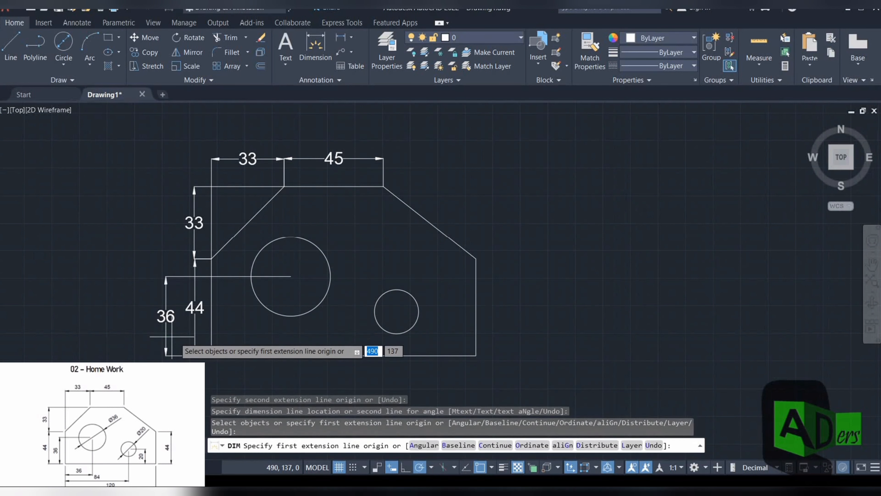
click(211, 355)
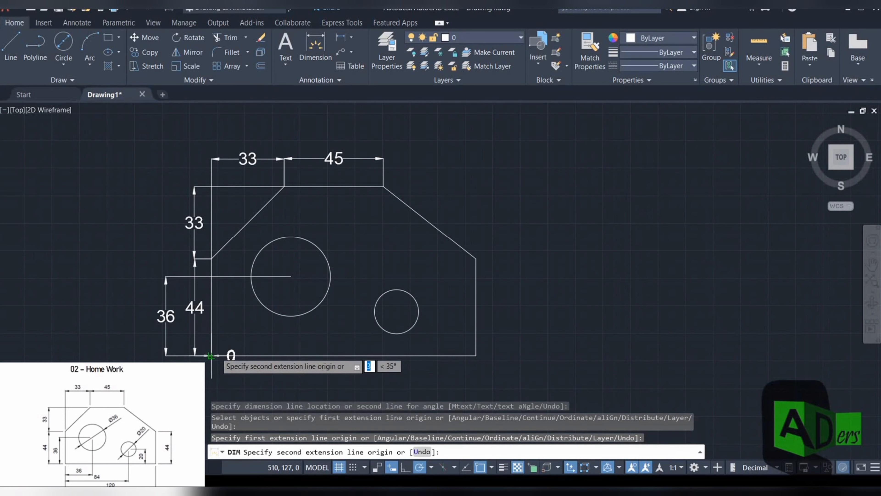
click(291, 276)
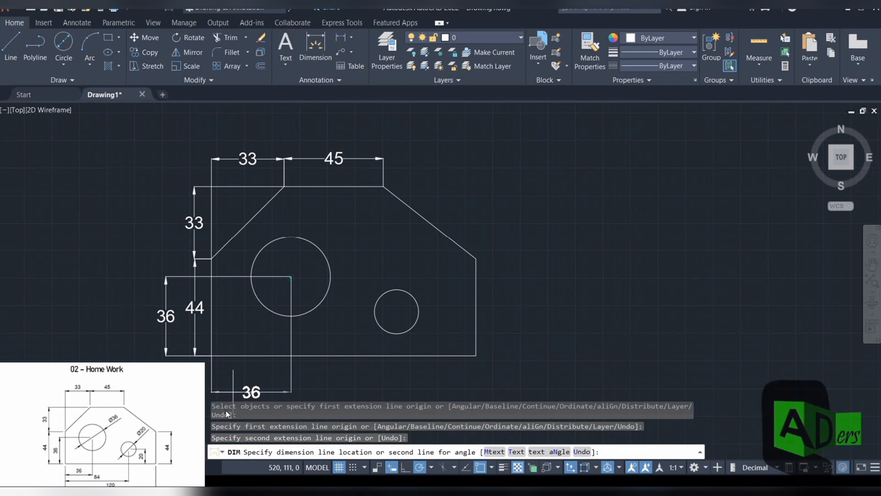
click(255, 376)
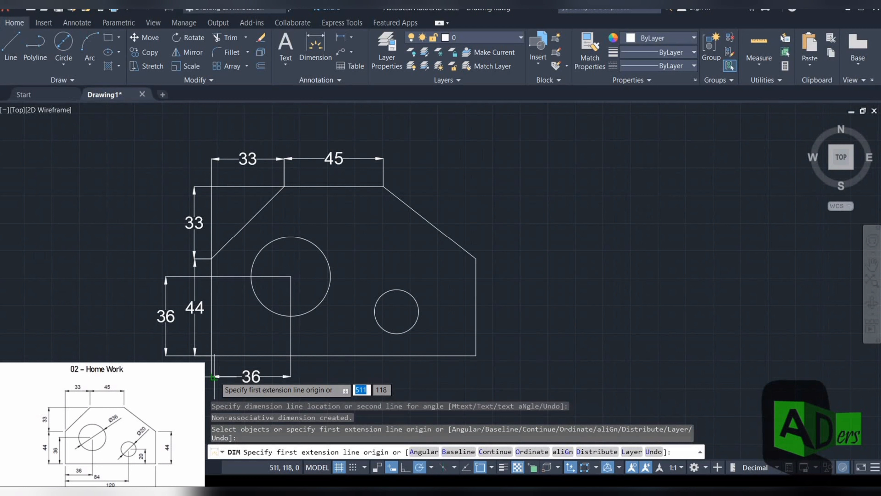
Step: Add a horizontal dimension from the outline's lower-left corner to the small circle's centre, below the large circle's horizontal dimension
click(212, 355)
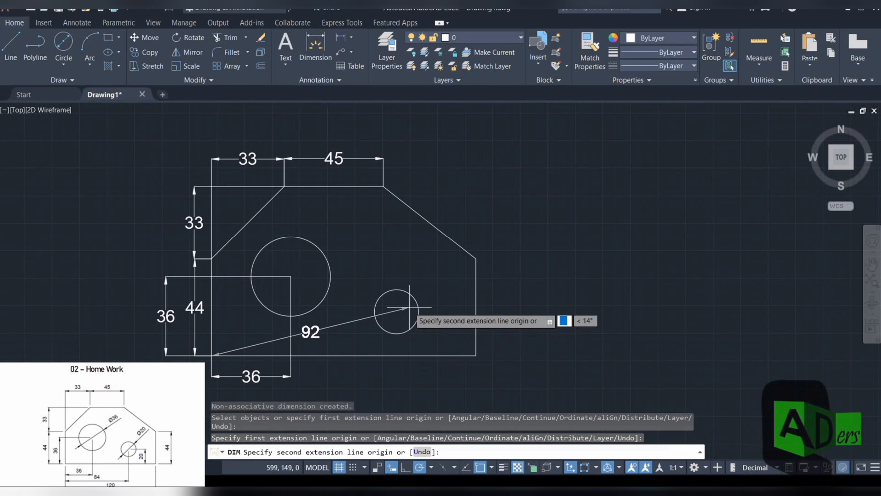
click(397, 311)
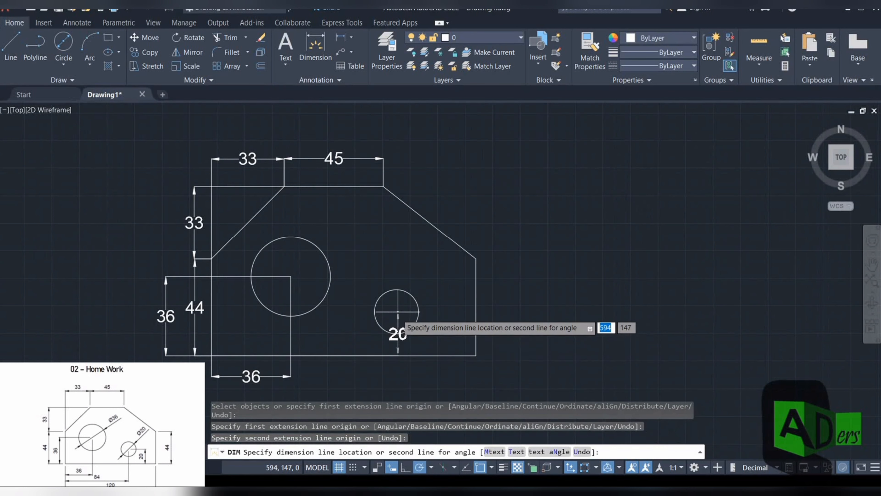
click(207, 389)
key(Return)
Step: Dimension the bottom edge below the other horizontal dimensions and the right vertical edge just outside the plate
click(385, 355)
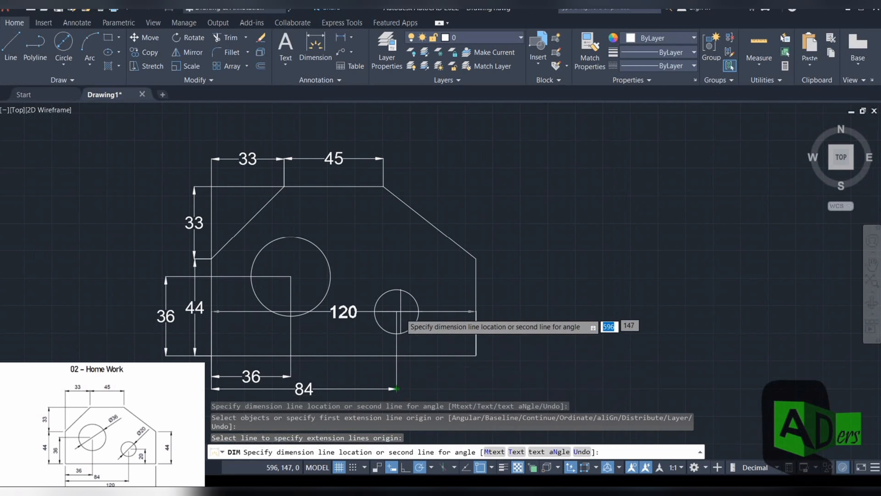
click(413, 399)
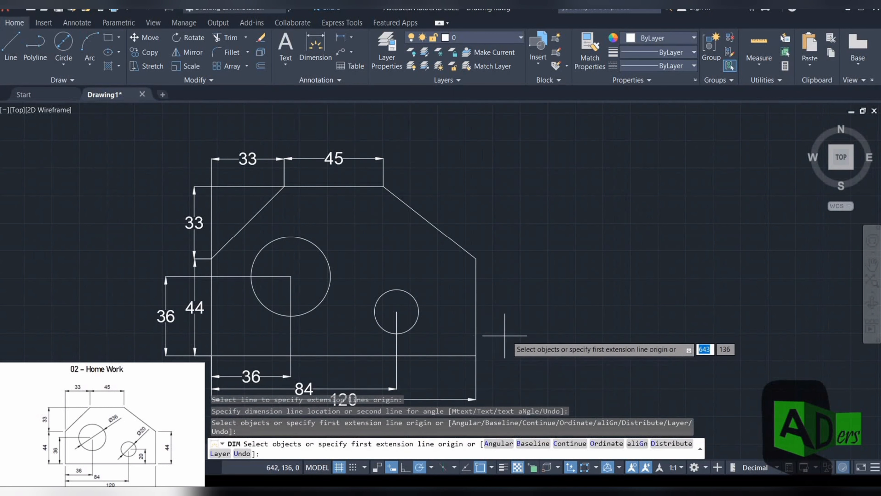
click(477, 282)
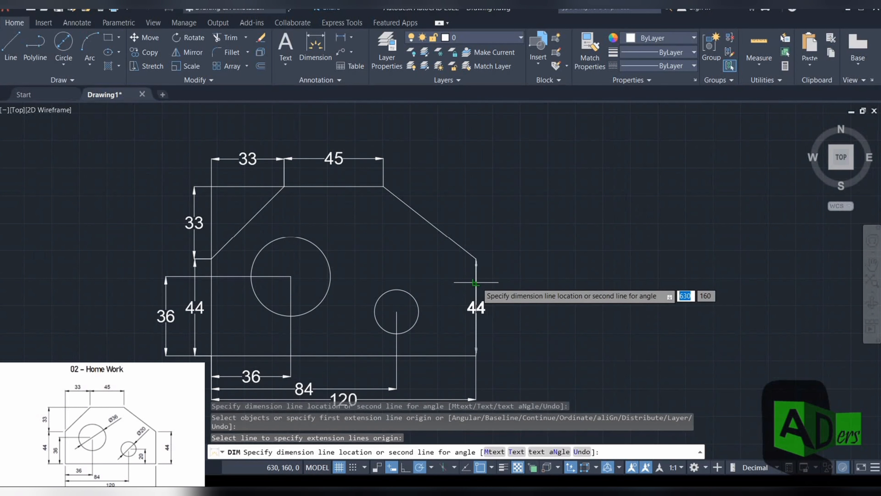
click(496, 290)
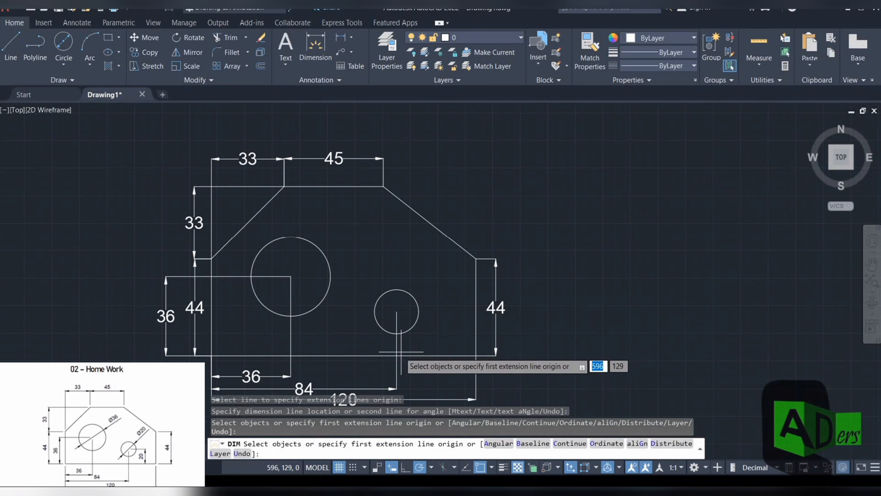
Step: Dimension the small circle's centre height above the bottom edge, and add a diameter dimension outside the large circle at its upper right
click(424, 349)
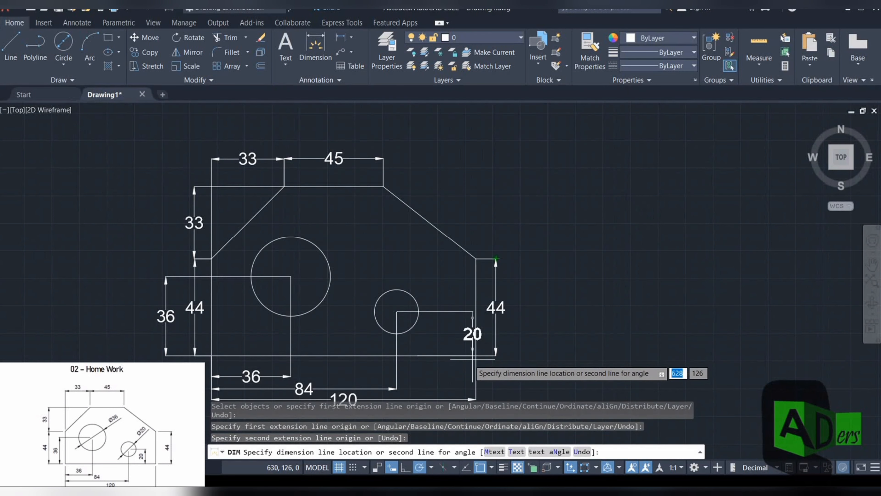
click(431, 358)
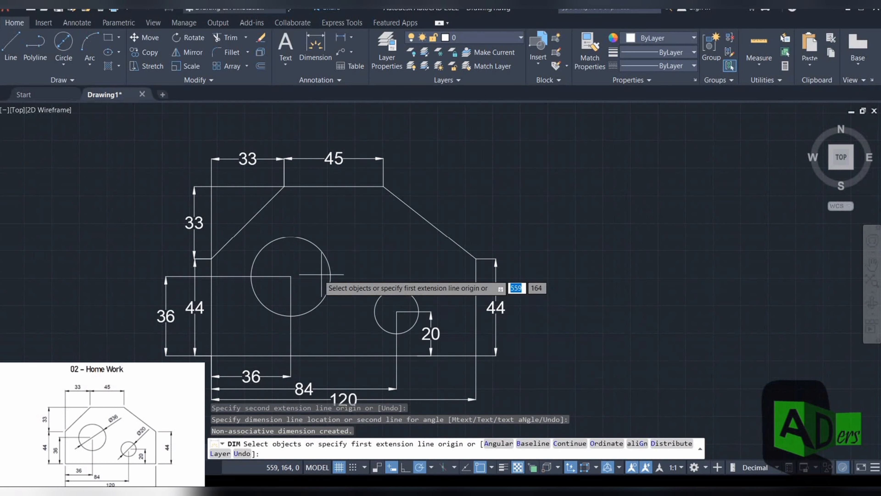
click(255, 297)
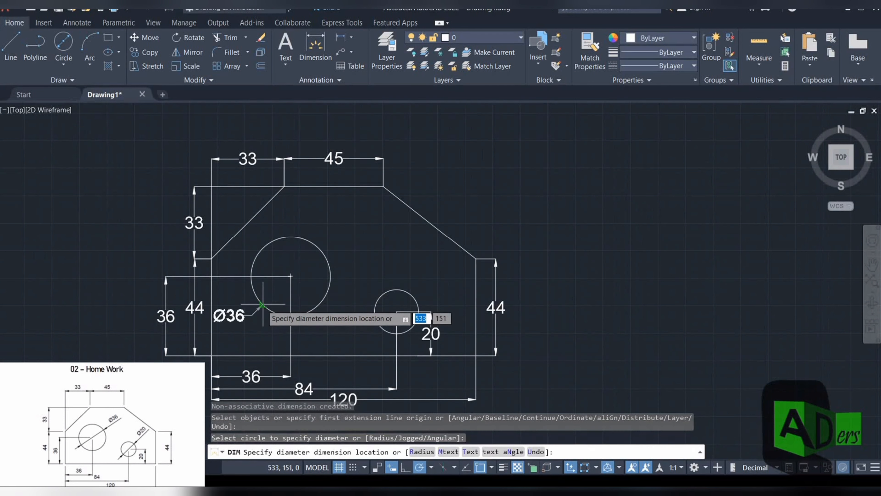
click(329, 233)
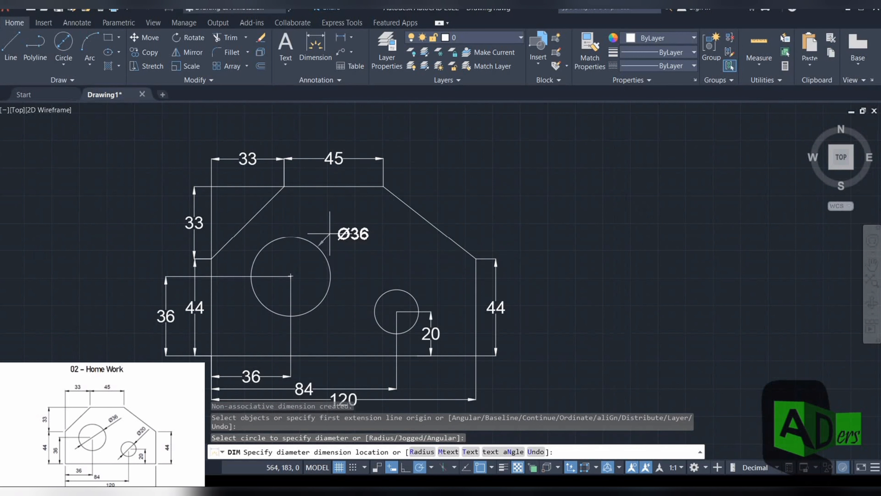
Step: Dimension the small circle's width between its left and right sides, placing the dimension just above the circle, and finish dimensioning
click(374, 311)
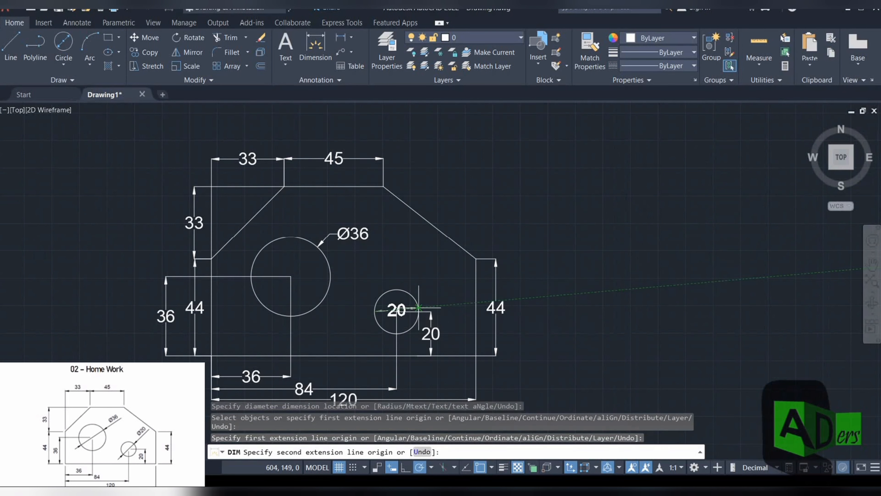
click(418, 311)
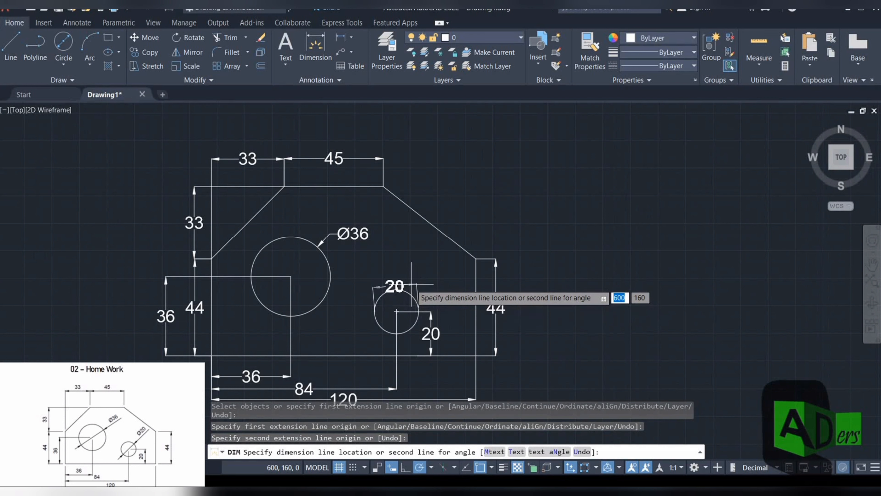
click(412, 284)
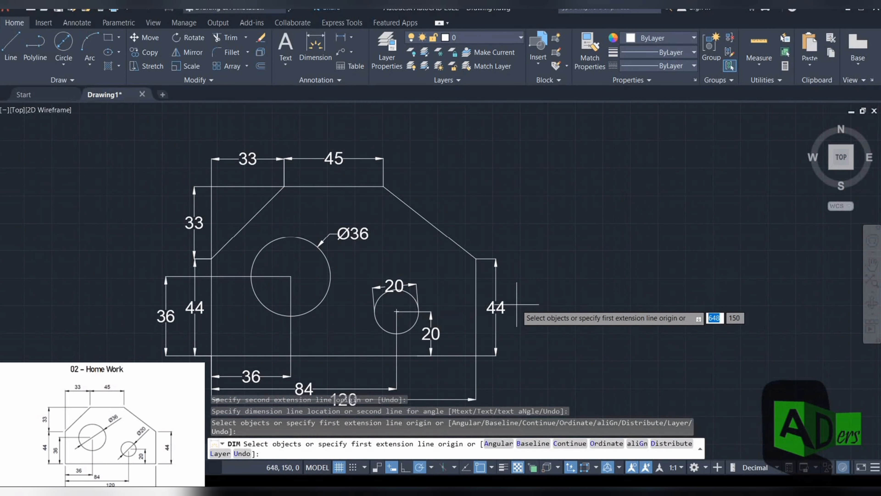
key(Return)
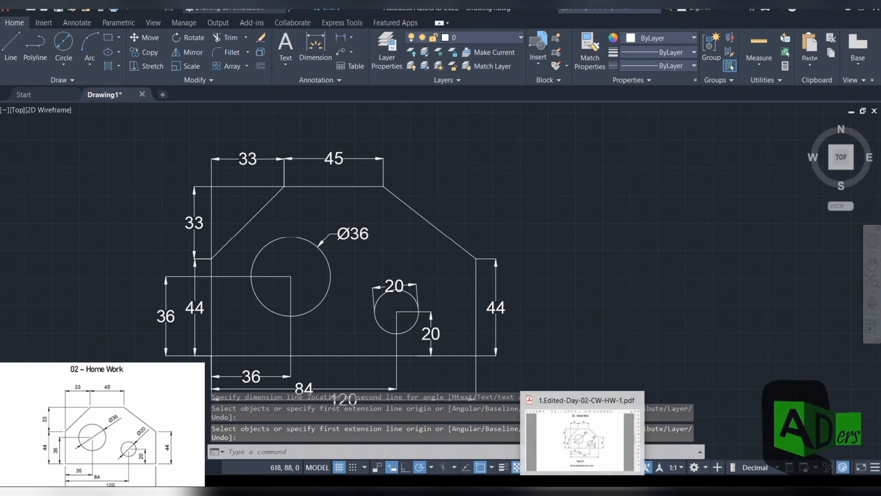
Step: Switch to the reference PDF in Acrobat Reader to compare the Home Work figure's dimensions, and return to the AutoCAD drawing
click(584, 482)
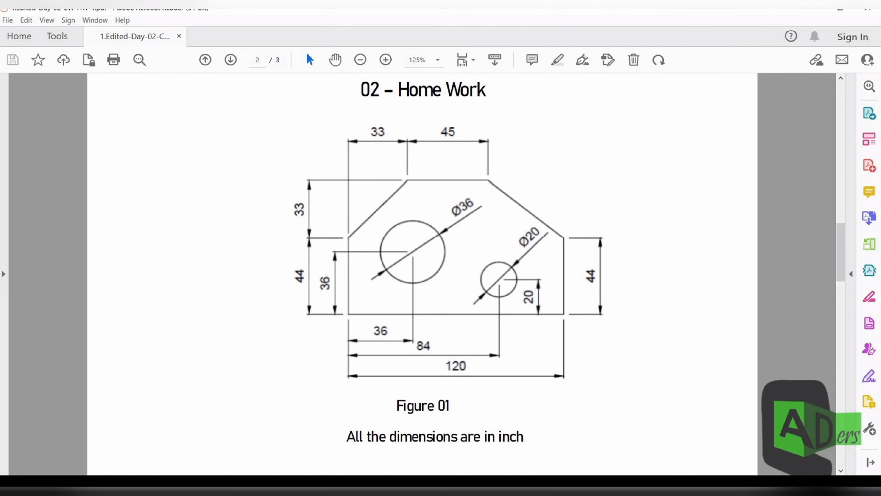
click(585, 483)
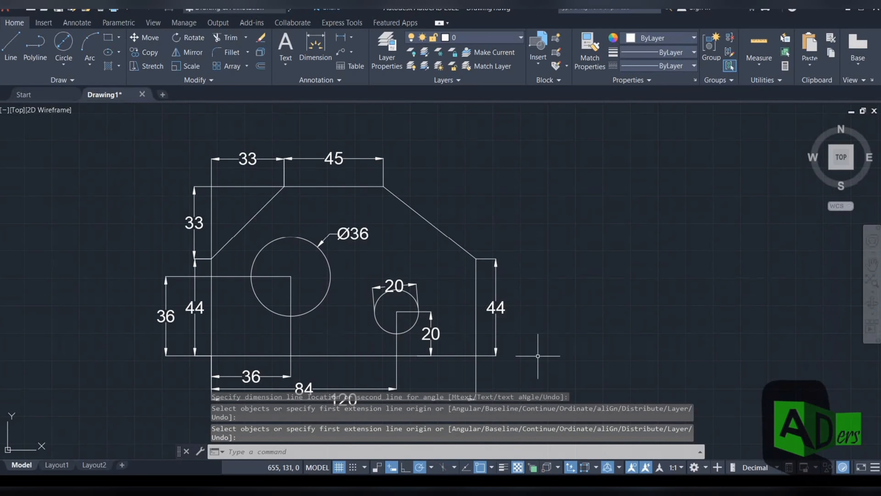